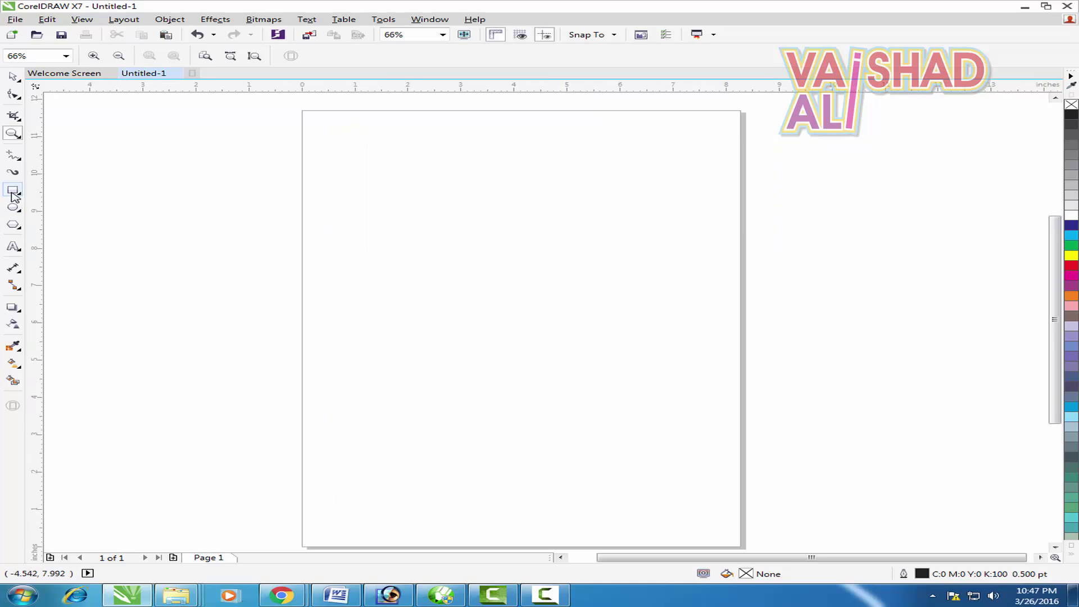
# Draw a rectangle about 7.2 by 4.6 inches across the middle of the page and fill it with 10% black.
pyautogui.click(13, 190)
pyautogui.moveTo(335, 250); pyautogui.dragTo(717, 422)
pyautogui.press('space')
pyautogui.click(1071, 205)
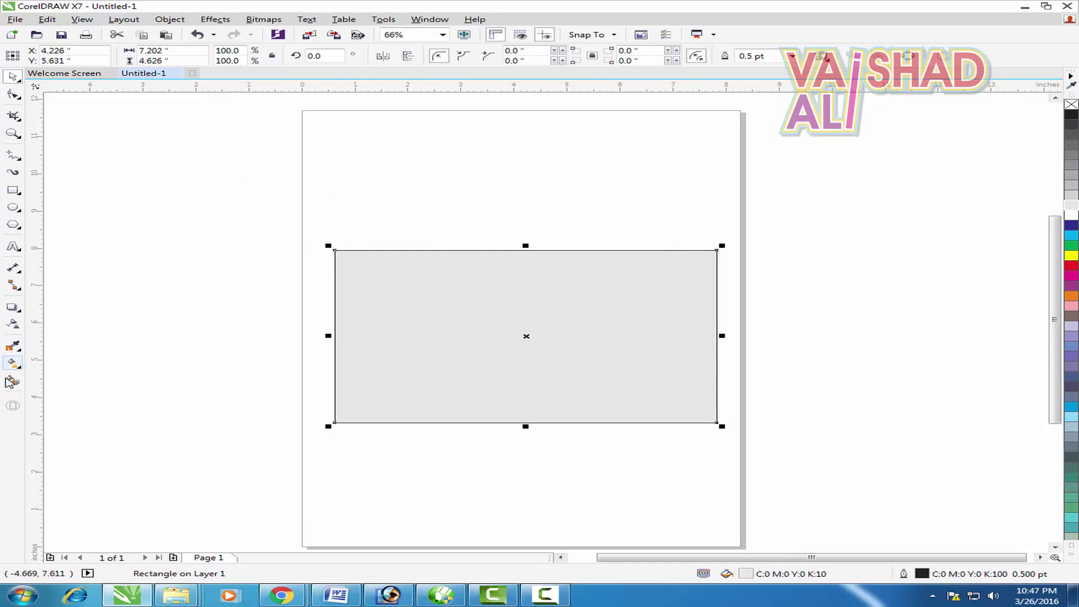
# Give the rectangle an elliptical fountain fill from a white centre to light grey at the sides, and remove its outline.
pyautogui.click(13, 364)
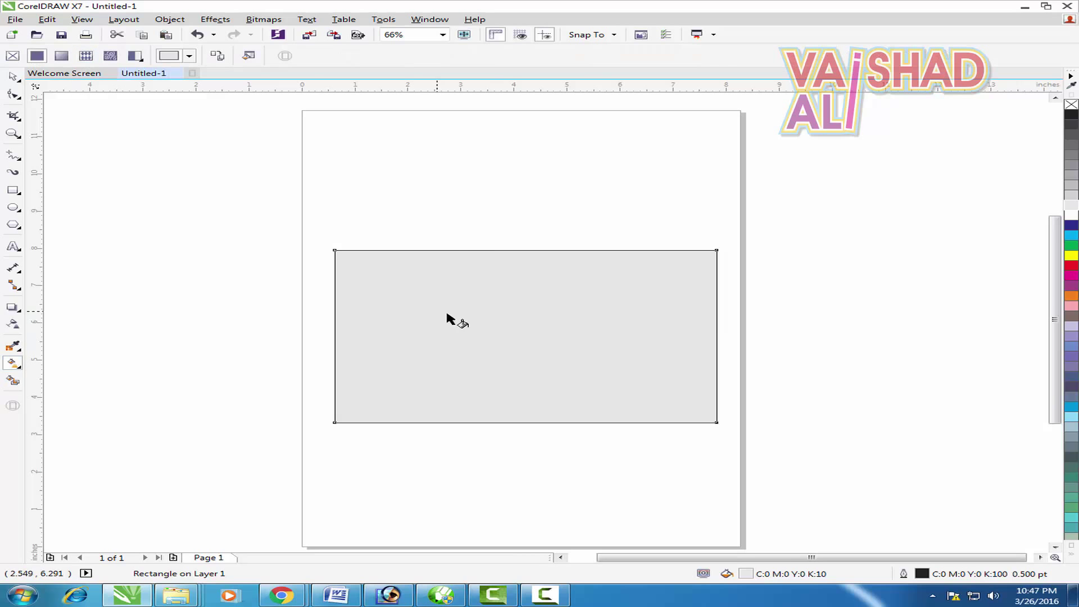
pyautogui.moveTo(444, 313); pyautogui.dragTo(599, 360)
pyautogui.click(241, 55)
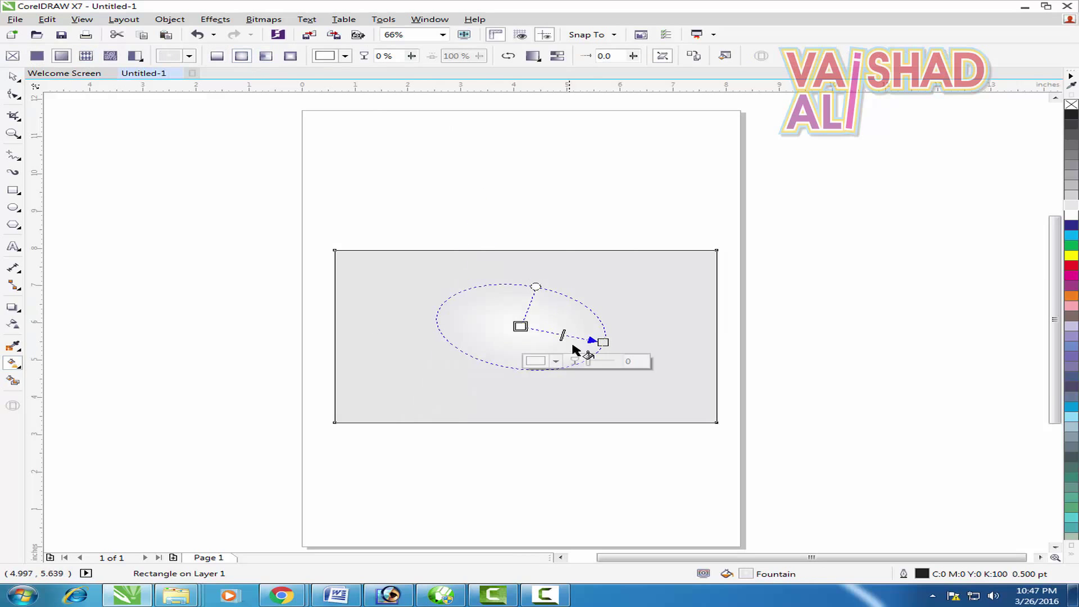
pyautogui.moveTo(511, 338); pyautogui.dragTo(678, 341)
pyautogui.press('space')
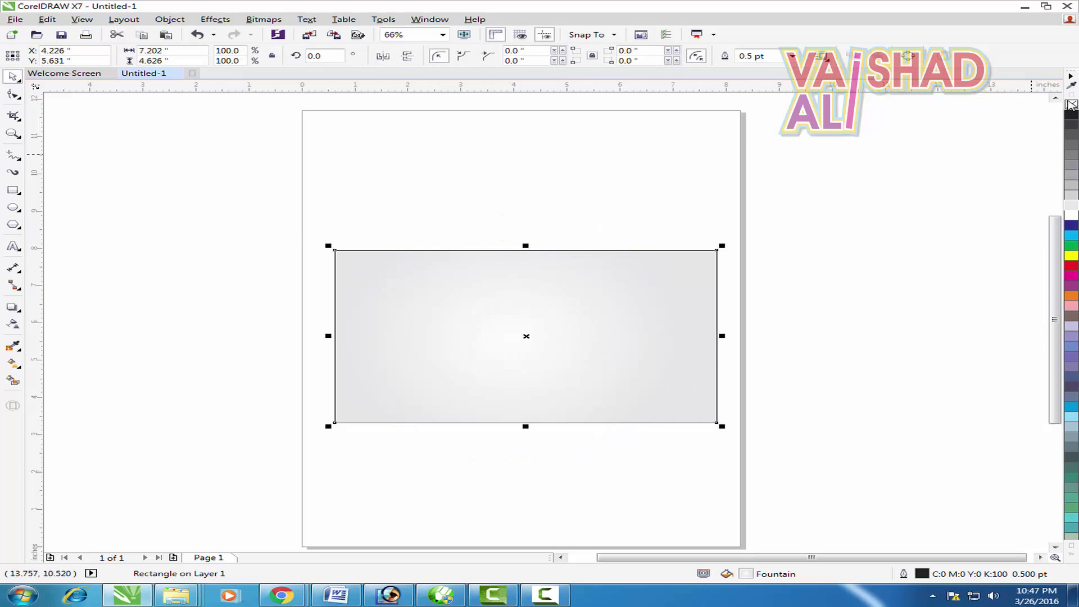
pyautogui.press('F2')
pyautogui.moveTo(291, 226); pyautogui.dragTo(839, 470)
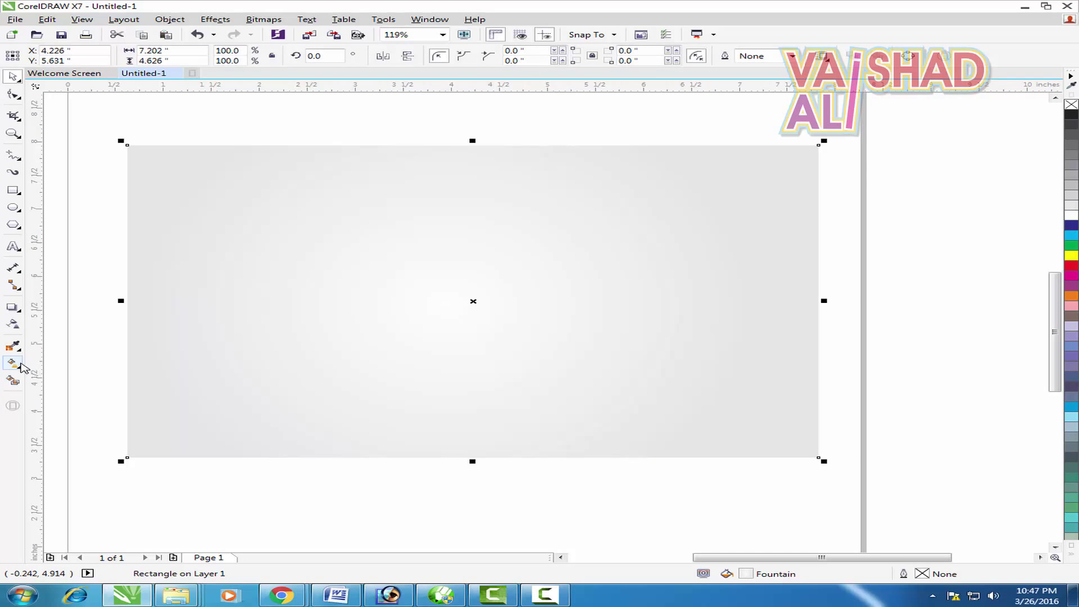
pyautogui.click(15, 364)
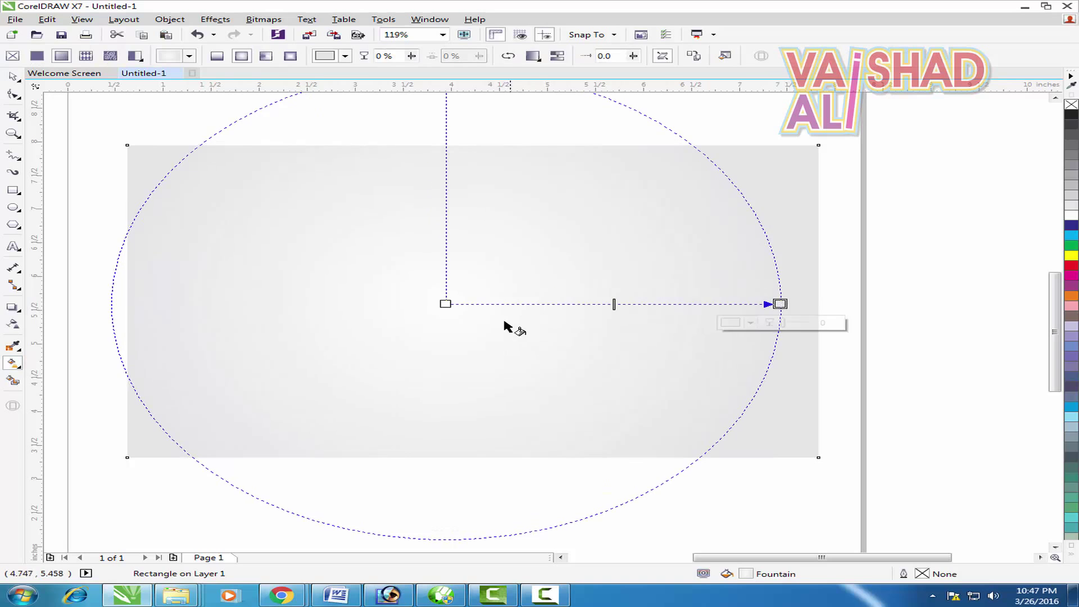
pyautogui.press('space')
# Add the artistic text "Smooth" on the grey rectangle and set its font to Banff.
pyautogui.click(13, 247)
pyautogui.click(374, 284)
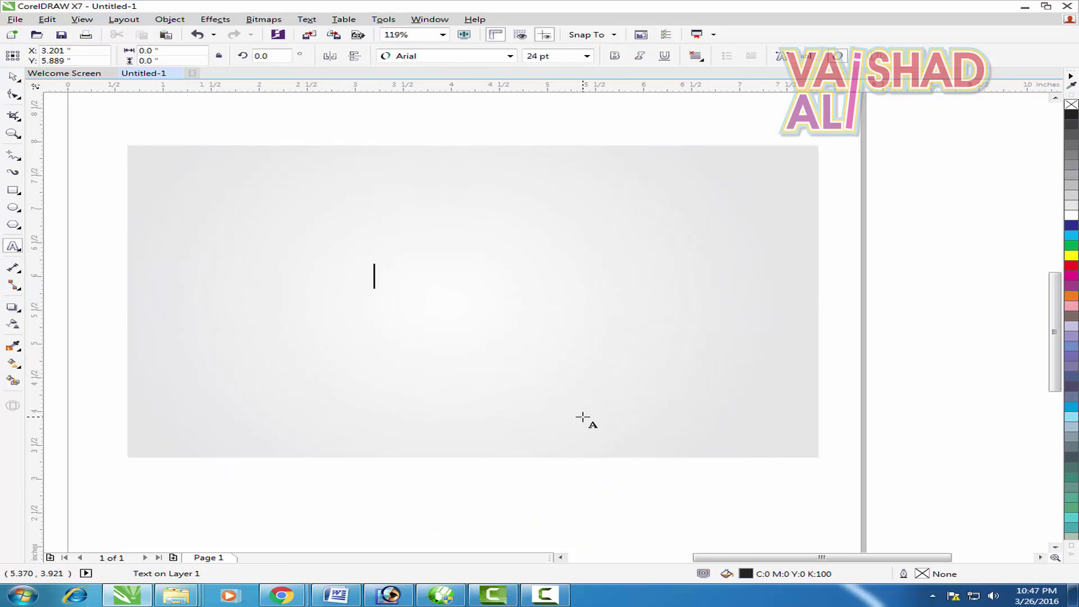
pyautogui.write('Smooth')
pyautogui.hotkey('ctrl', 'space')
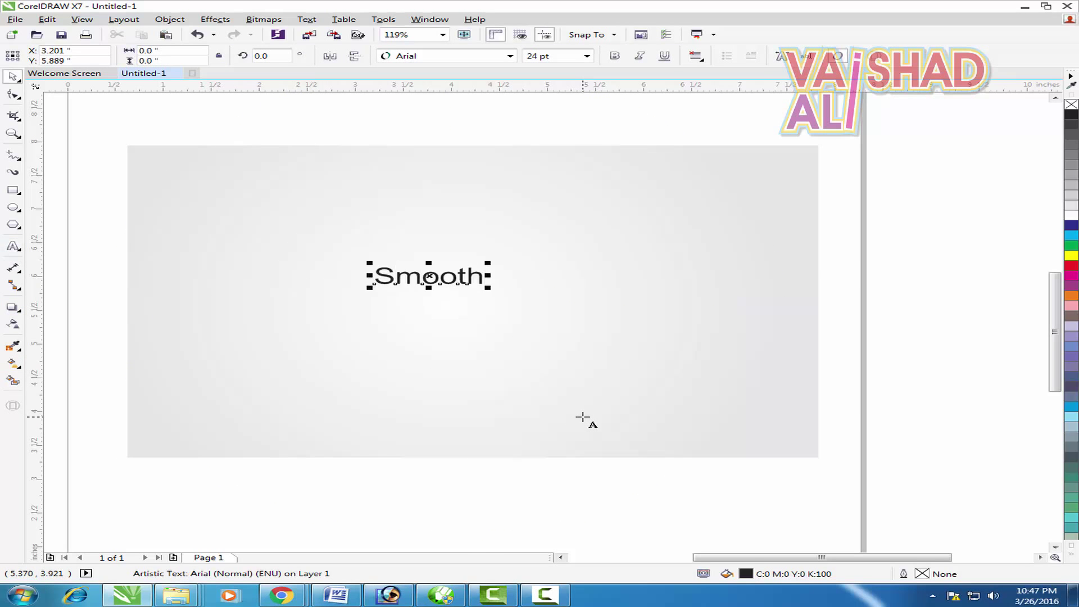
pyautogui.click(457, 58)
pyautogui.click(438, 88)
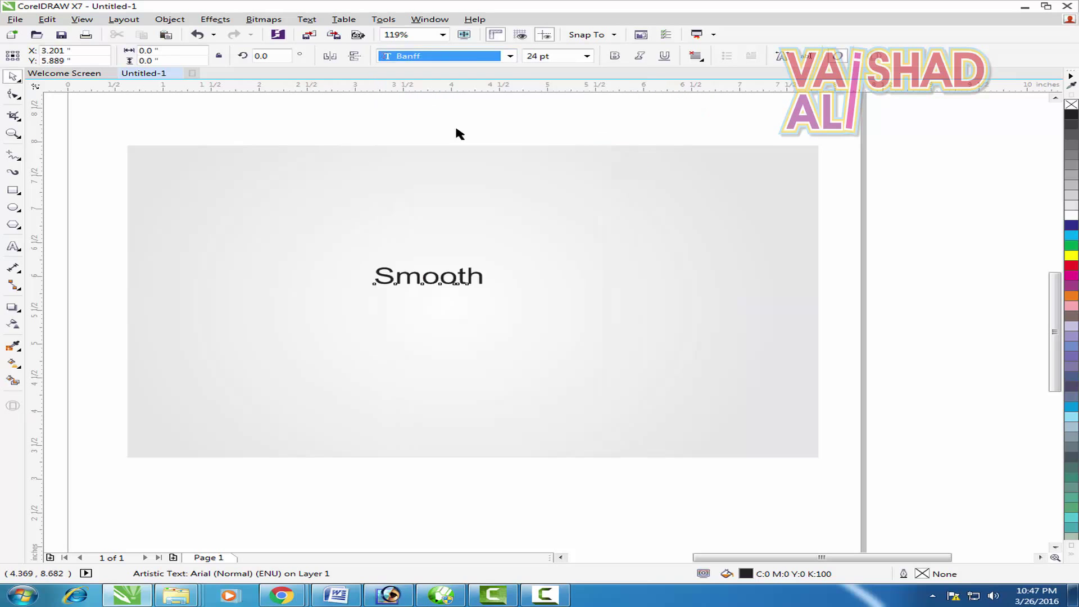
# Enlarge the Smooth text across the rectangle, setting its size to 130 pt and then scaling it up to about 137 pt.
pyautogui.moveTo(476, 290); pyautogui.dragTo(648, 364)
pyautogui.moveTo(574, 308); pyautogui.dragTo(615, 321)
pyautogui.click(540, 57)
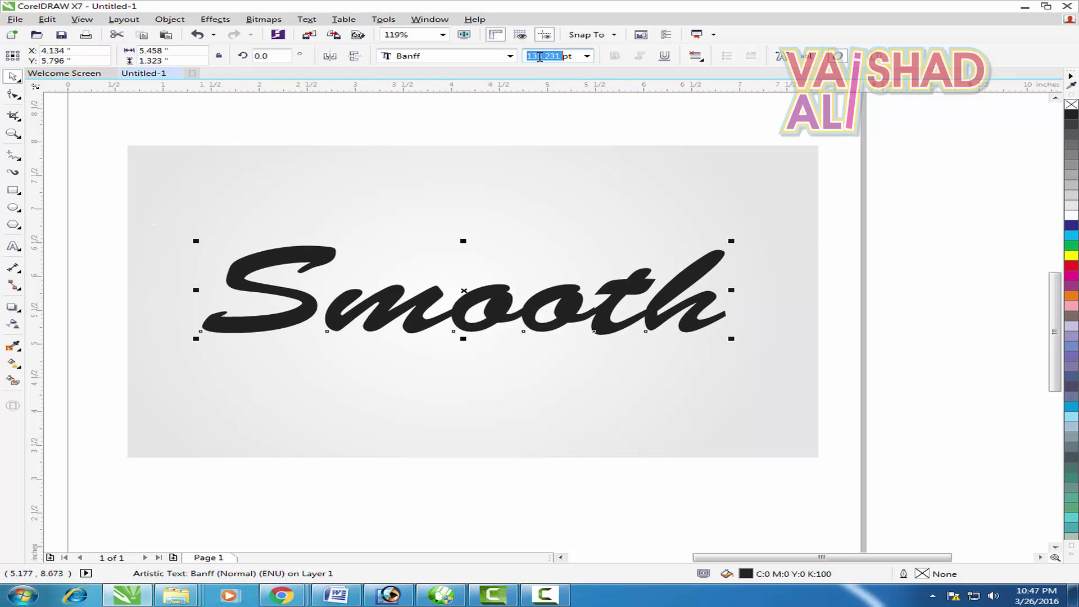
pyautogui.write('130')
pyautogui.press('Return')
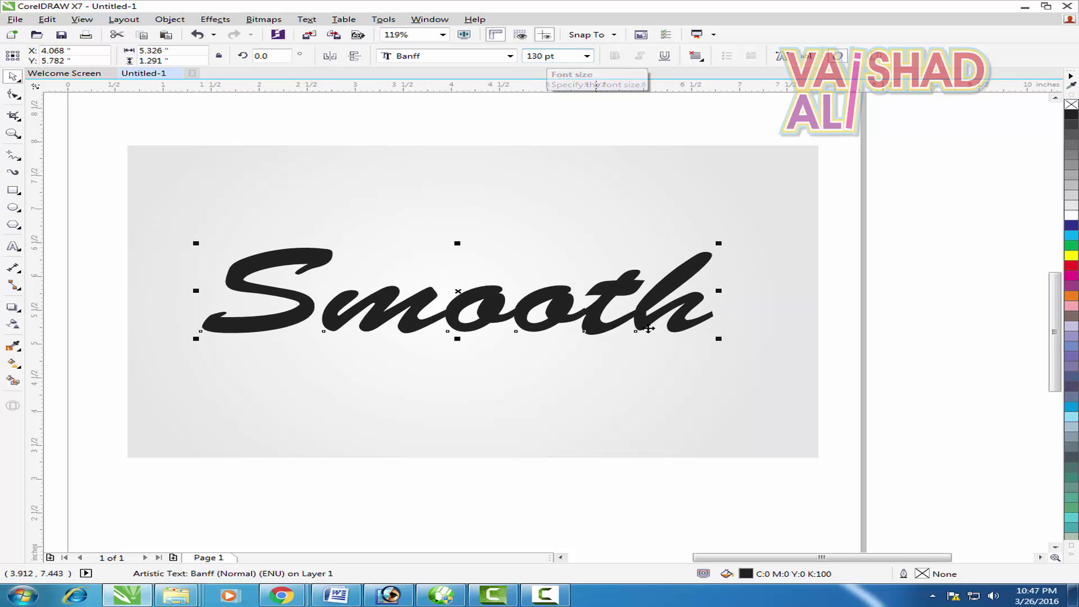
pyautogui.moveTo(719, 339); pyautogui.dragTo(746, 348)
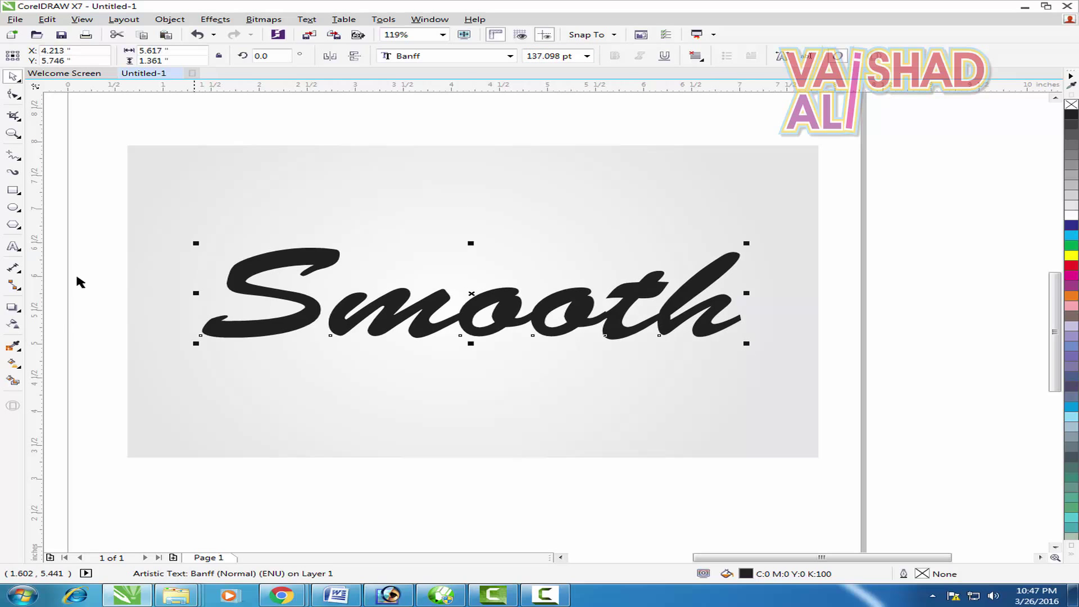
# Extrude the Smooth text with its vanishing point slightly right of and below the text's centre.
pyautogui.click(12, 308)
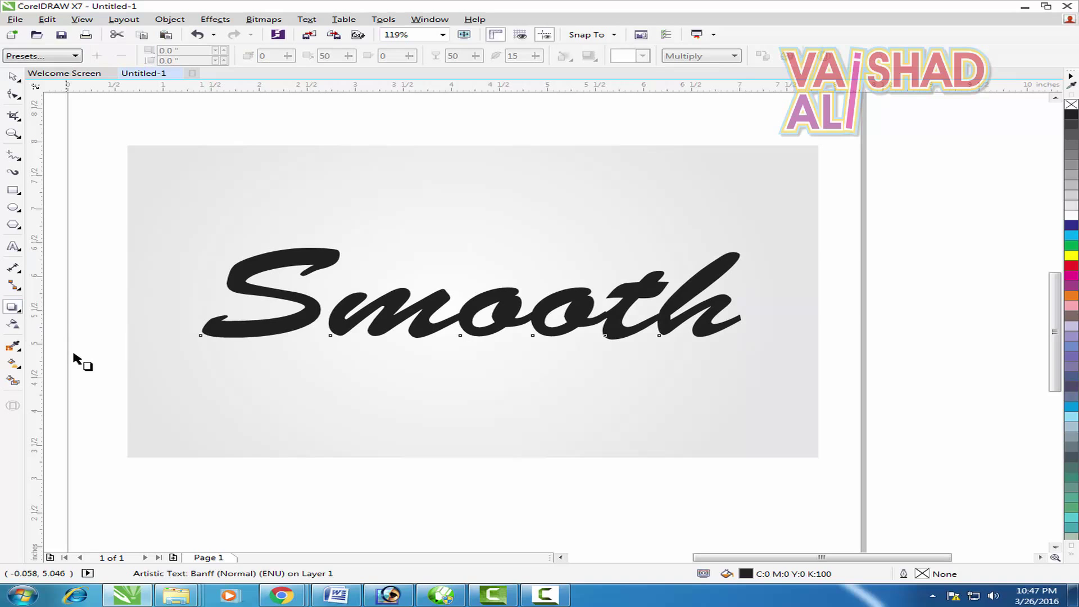
pyautogui.click(17, 311)
pyautogui.click(42, 372)
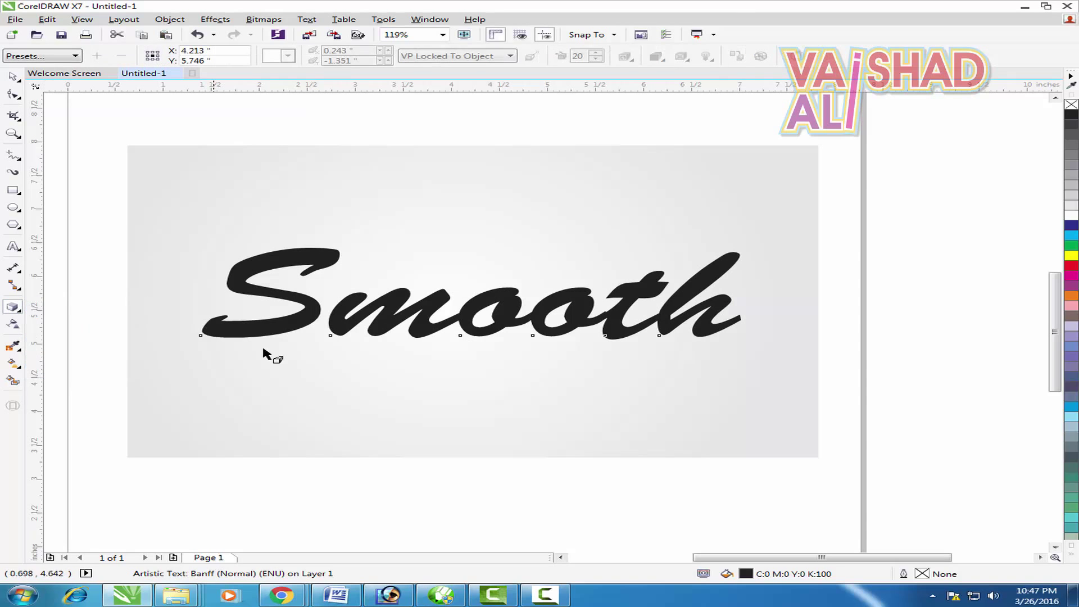
pyautogui.moveTo(512, 312); pyautogui.dragTo(526, 381)
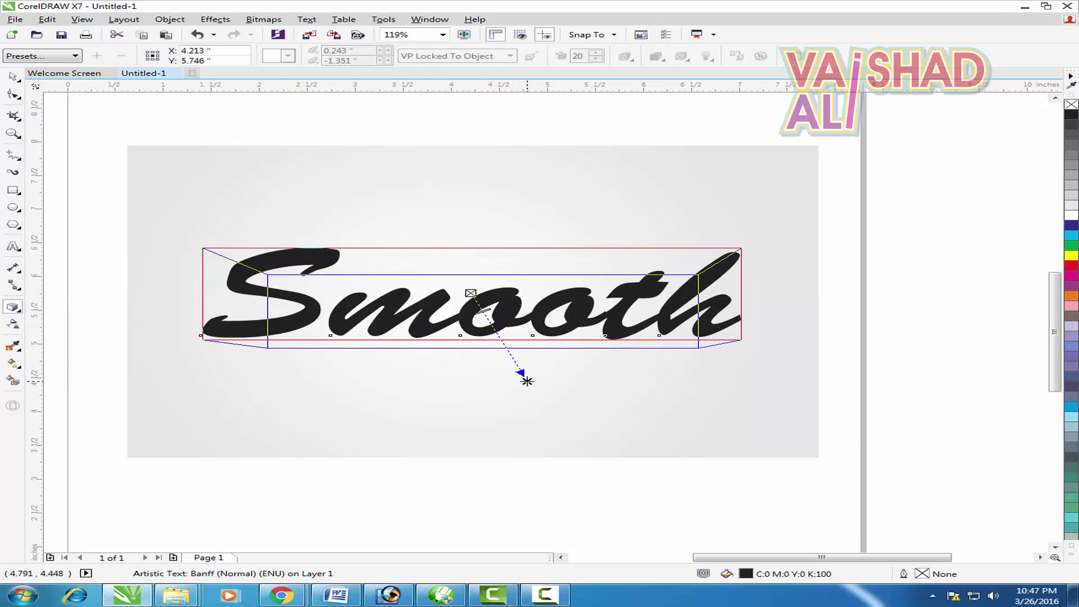
pyautogui.click(13, 78)
pyautogui.press('Escape')
# Break the extrude group apart from the Smooth text and fill the front text with red.
pyautogui.click(303, 347)
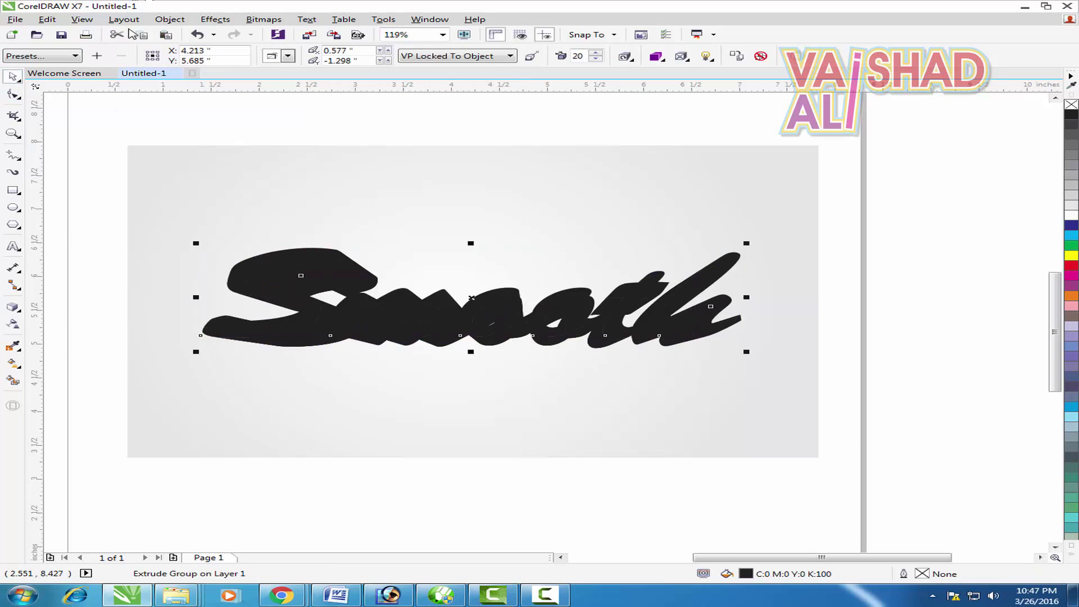
pyautogui.click(170, 19)
pyautogui.click(217, 201)
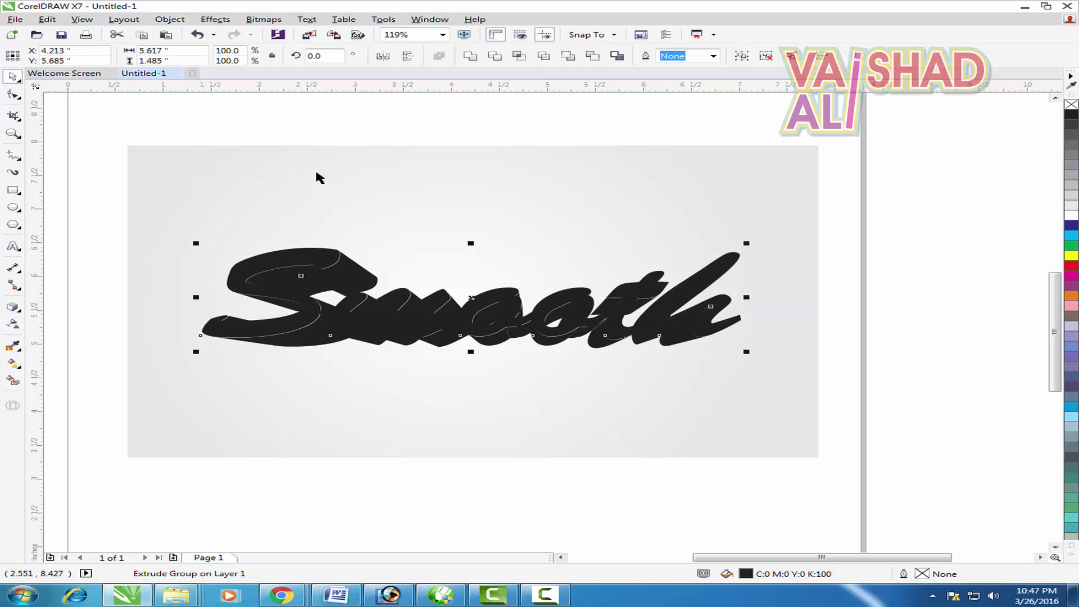
pyautogui.click(740, 304)
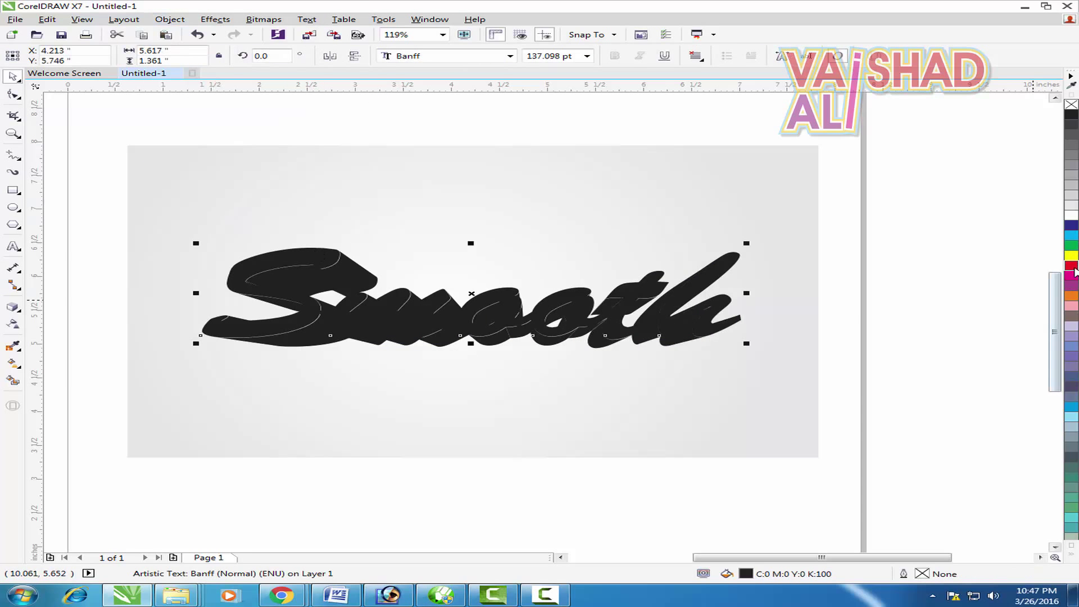
pyautogui.click(1071, 269)
pyautogui.click(617, 260)
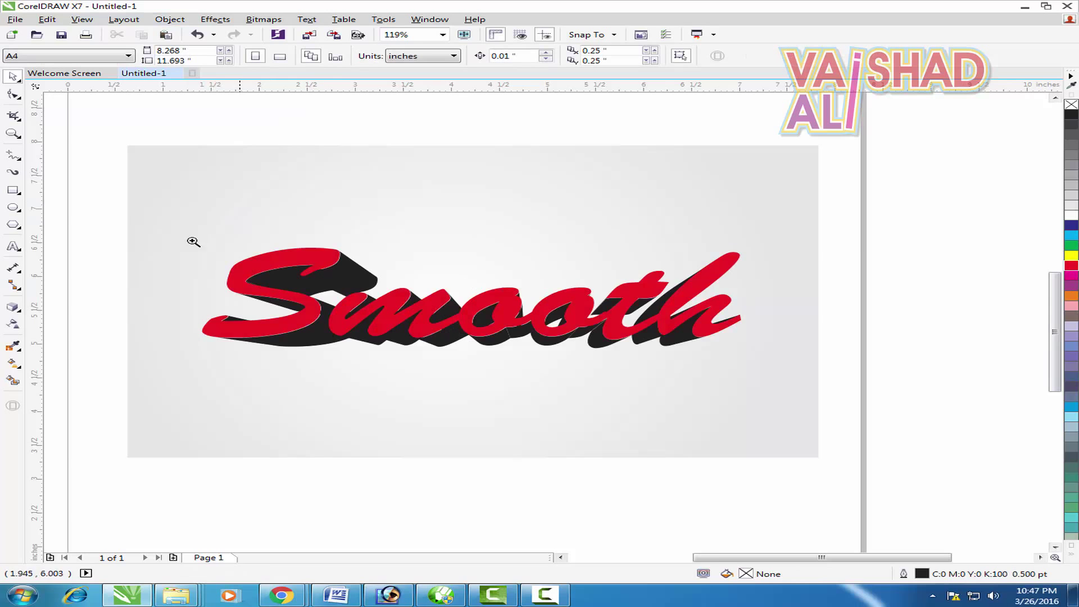
# Ungroup the black extrusion behind the red text into individual objects.
pyautogui.scroll(2, 313, 340)
pyautogui.click(478, 229)
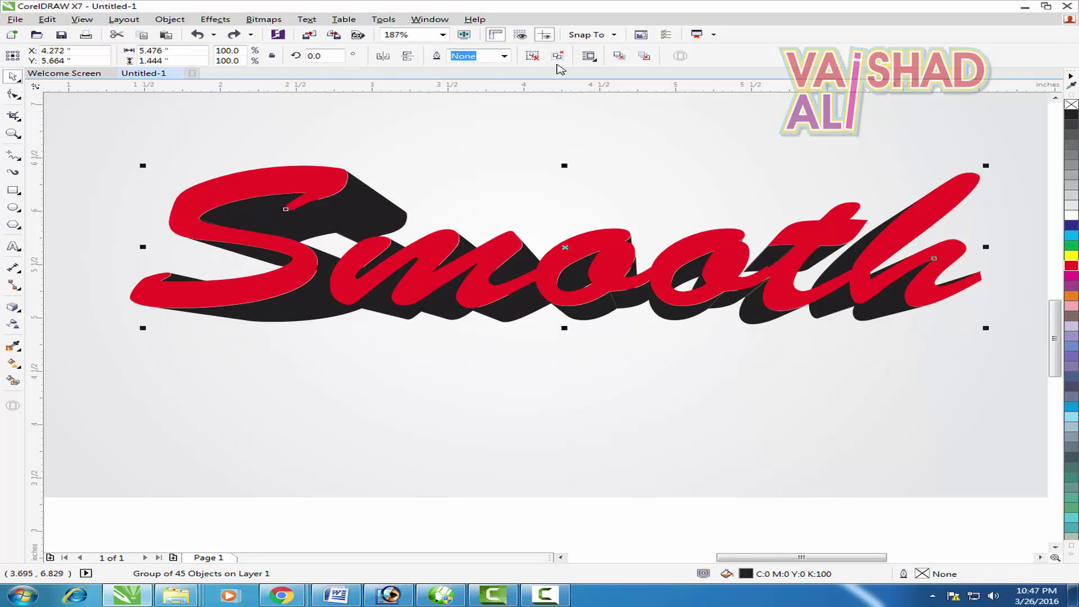
pyautogui.click(557, 56)
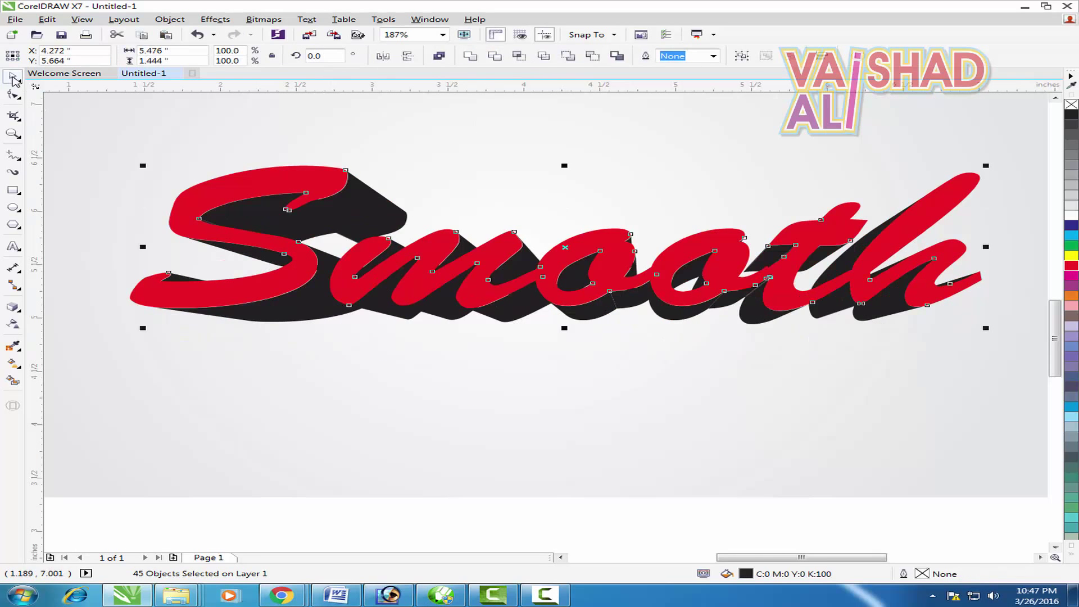
pyautogui.click(195, 134)
pyautogui.scroll(-2, 325, 152)
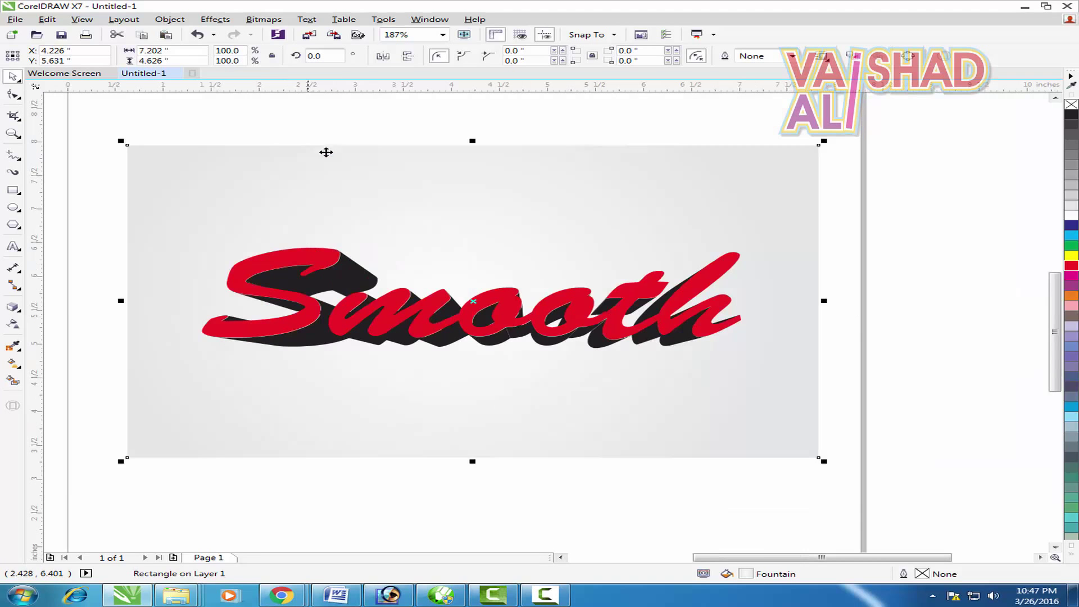
# Weld all the black extrusion pieces behind the letter S into a single curve.
pyautogui.click(205, 127)
pyautogui.moveTo(81, 188); pyautogui.dragTo(381, 389)
pyautogui.moveTo(298, 301); pyautogui.dragTo(246, 240)
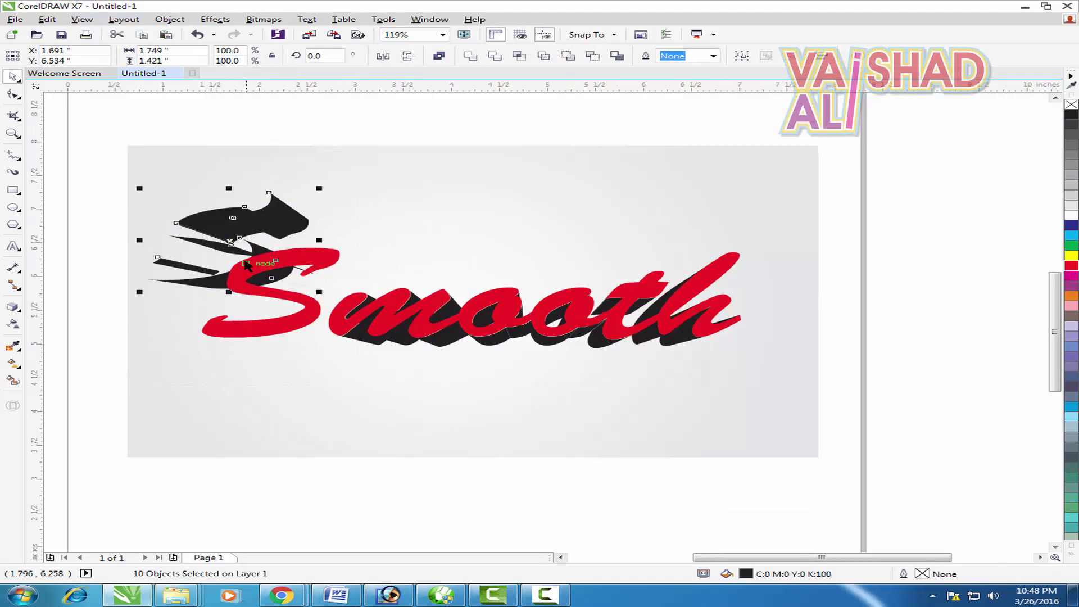
pyautogui.hotkey('ctrl', 'z')
pyautogui.click(470, 56)
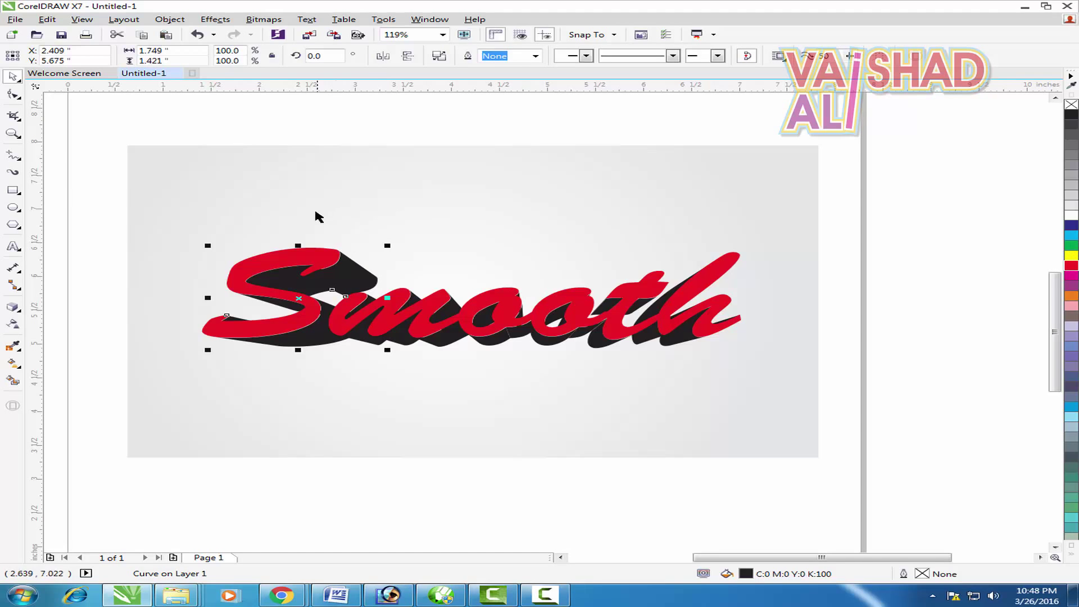
pyautogui.click(152, 125)
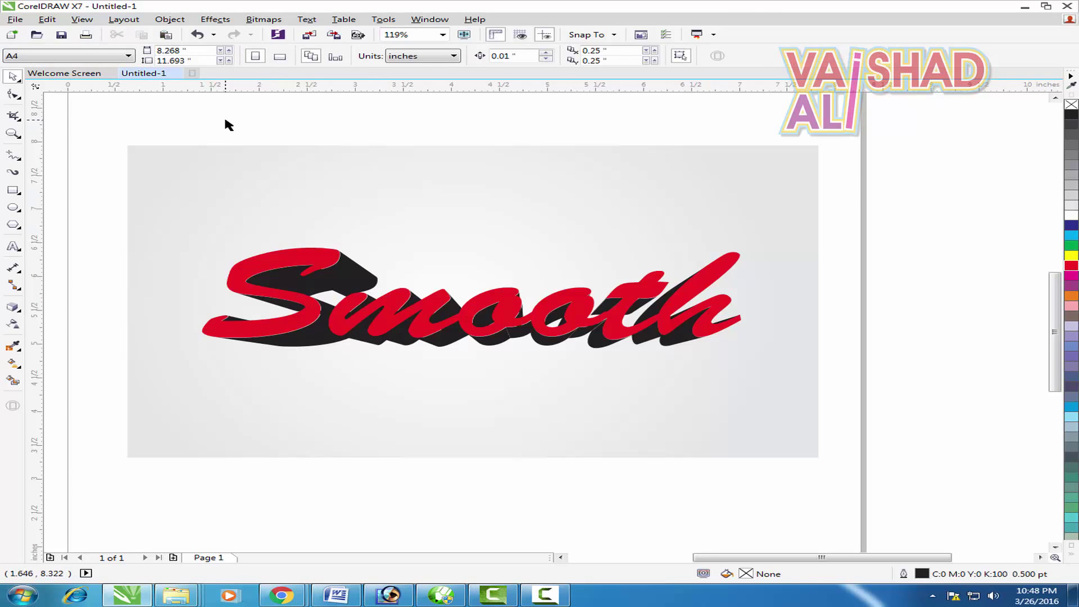
# Weld the black extrusion pieces behind the m into one curve and those behind the first o into another.
pyautogui.moveTo(226, 121); pyautogui.dragTo(482, 382)
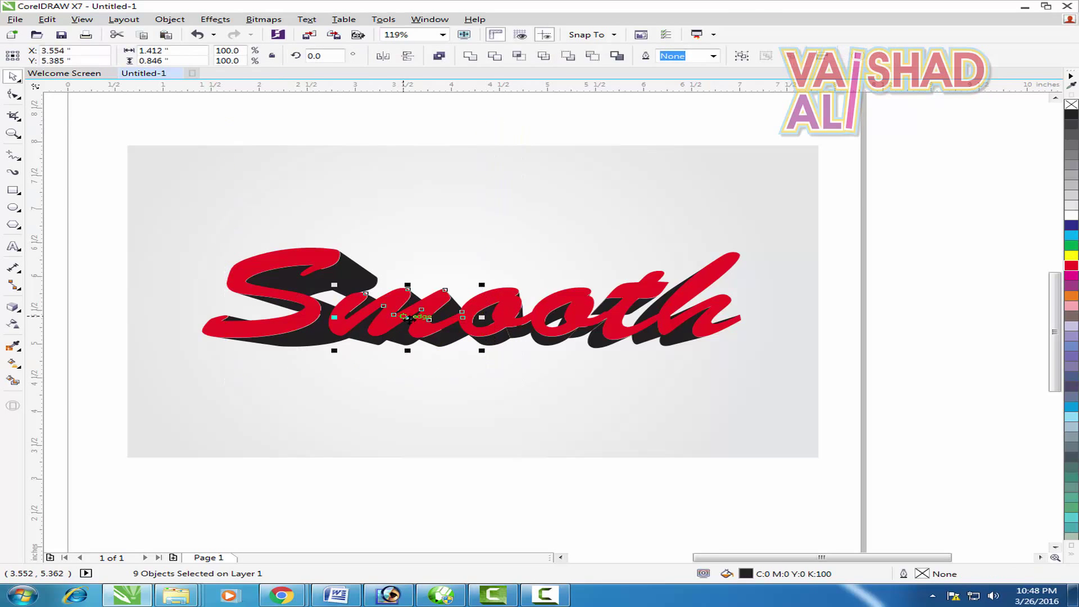
pyautogui.moveTo(409, 320); pyautogui.dragTo(412, 257)
pyautogui.hotkey('ctrl', 'z')
pyautogui.click(485, 129)
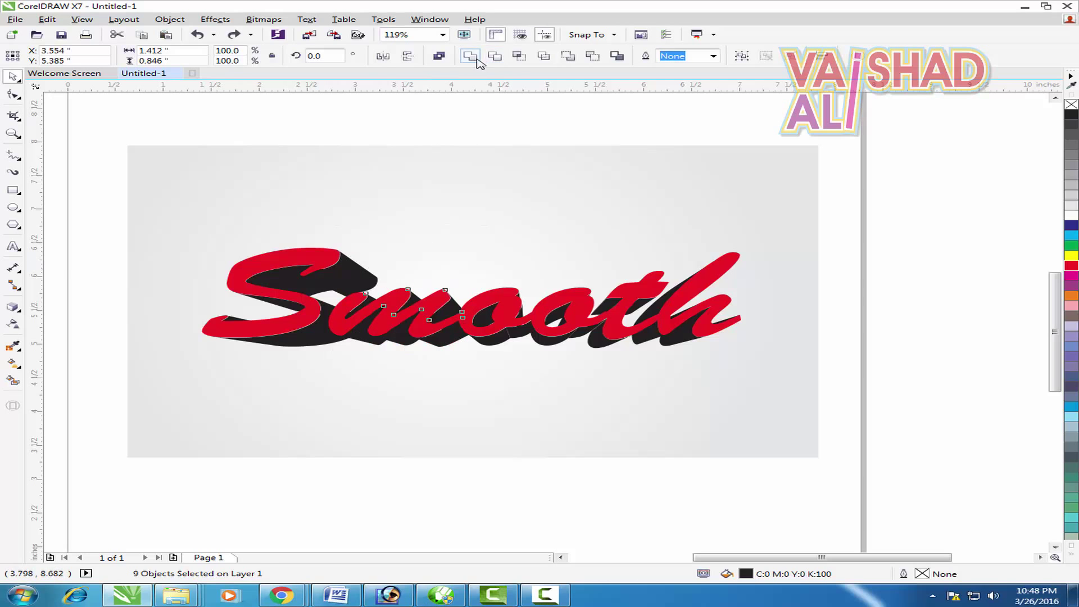
pyautogui.click(563, 414)
pyautogui.press('Delete')
pyautogui.moveTo(398, 135); pyautogui.dragTo(558, 344)
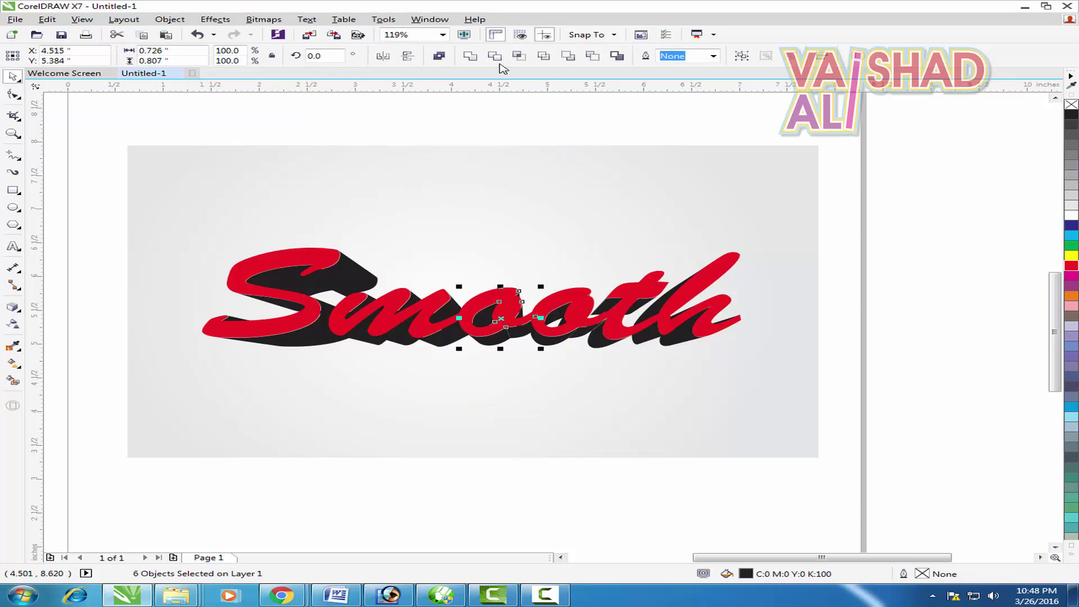
pyautogui.click(471, 56)
pyautogui.moveTo(497, 120); pyautogui.dragTo(626, 394)
pyautogui.moveTo(579, 317); pyautogui.dragTo(575, 284)
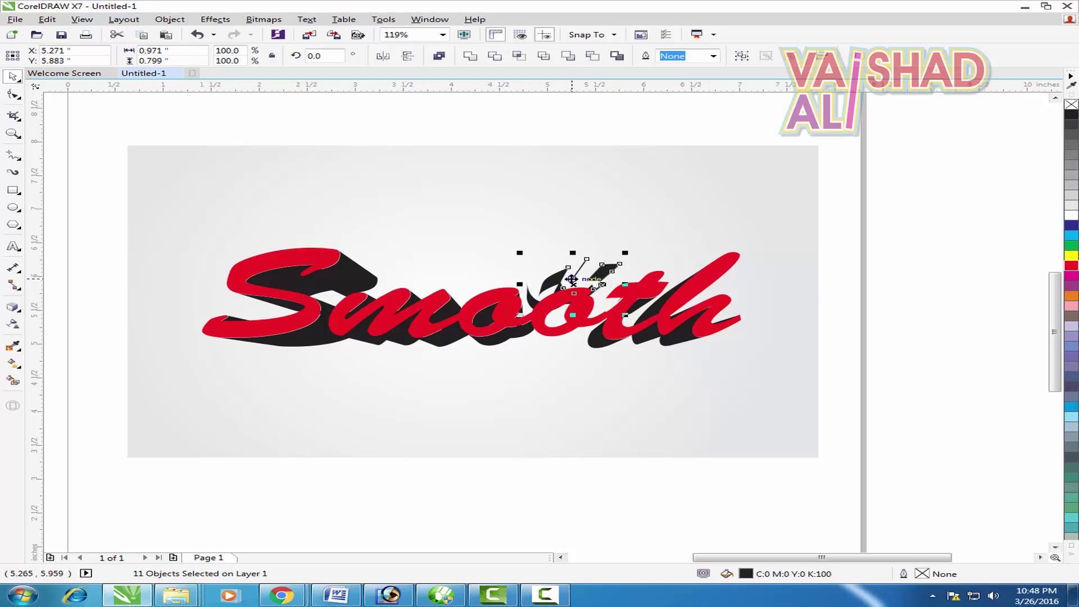
pyautogui.hotkey('ctrl', 'z')
pyautogui.click(507, 117)
pyautogui.moveTo(442, 123); pyautogui.dragTo(604, 439)
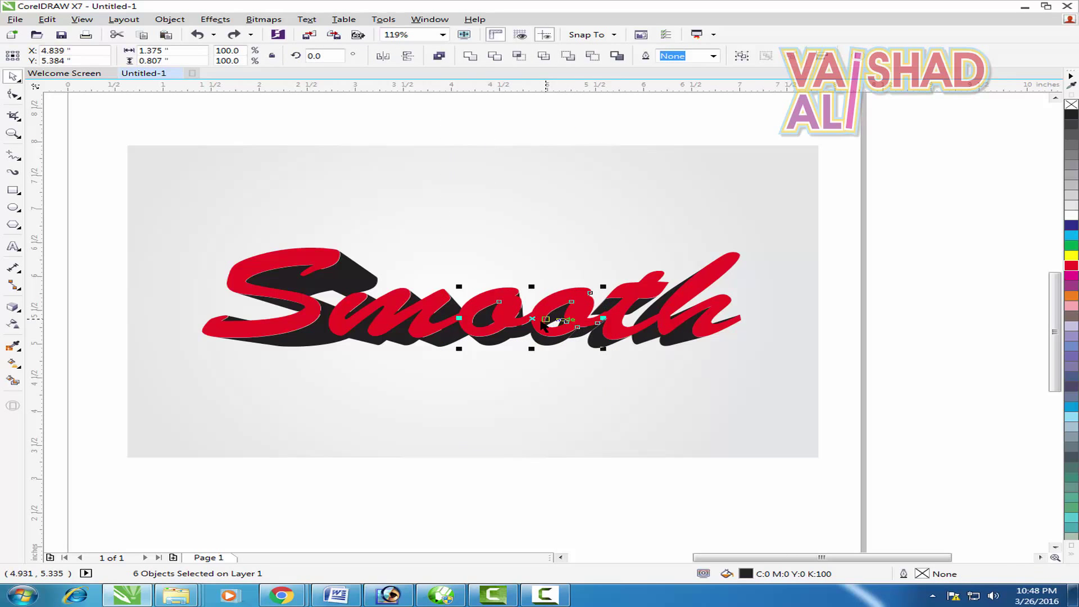
pyautogui.moveTo(571, 325); pyautogui.dragTo(568, 281)
pyautogui.hotkey('ctrl', 'z')
pyautogui.click(572, 113)
# Group the four black extrusion pieces behind the second o.
pyautogui.press('F2')
pyautogui.moveTo(492, 257); pyautogui.dragTo(677, 412)
pyautogui.moveTo(444, 343); pyautogui.dragTo(465, 316)
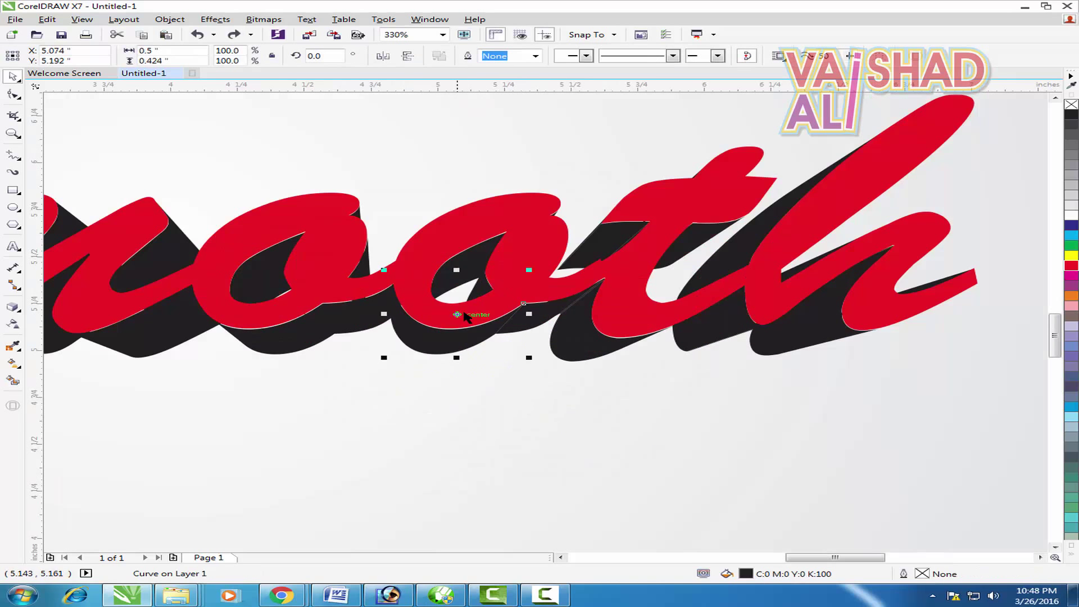
pyautogui.keyDown('shift'); pyautogui.click(478, 280); pyautogui.keyUp('shift')
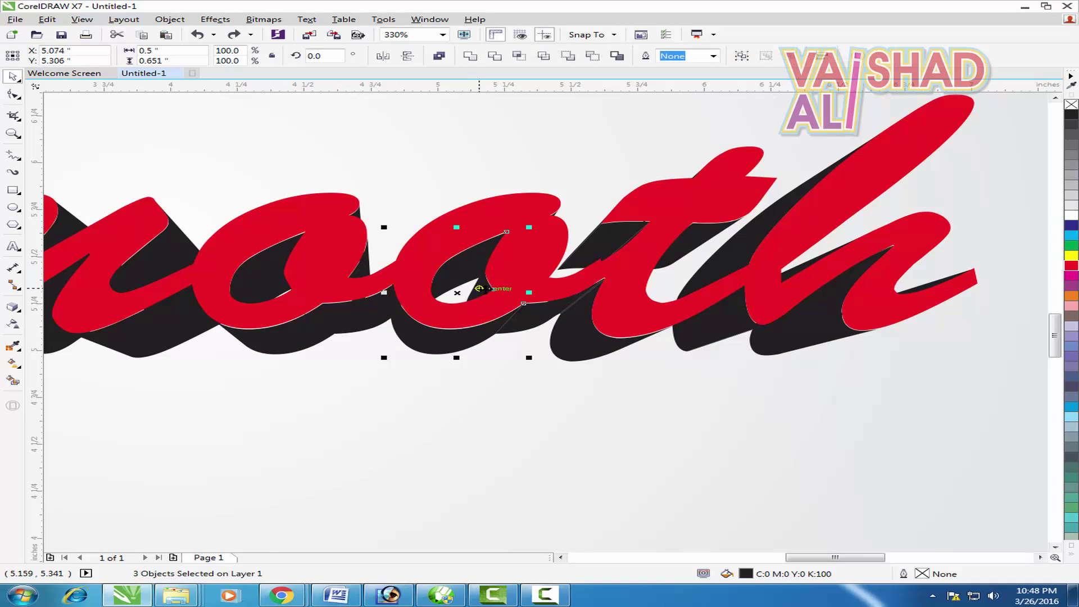
pyautogui.keyDown('shift'); pyautogui.click(541, 315); pyautogui.keyUp('shift')
pyautogui.moveTo(546, 310); pyautogui.dragTo(532, 366)
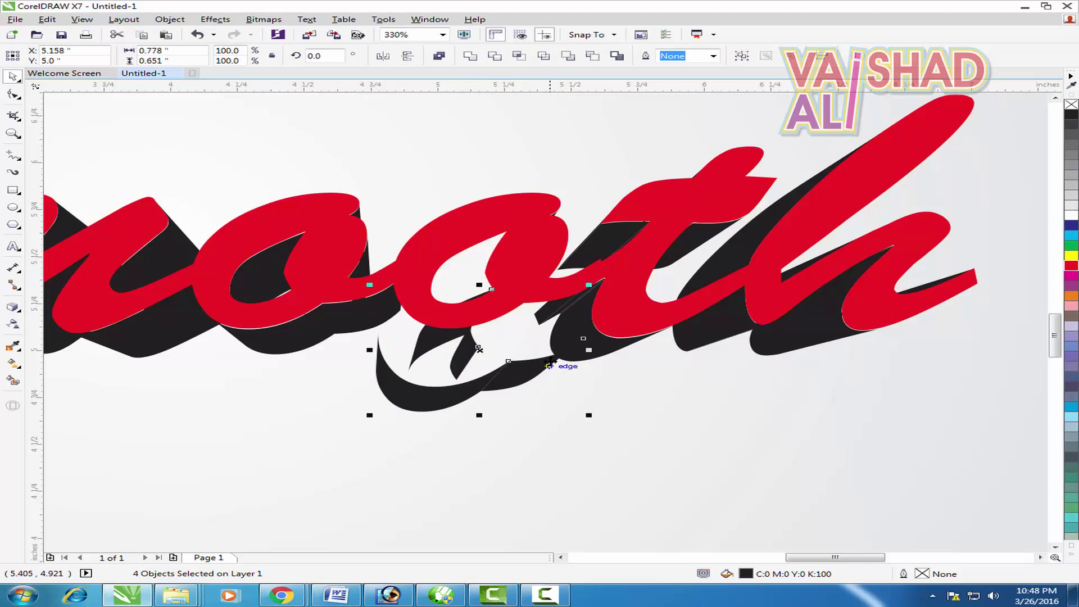
pyautogui.hotkey('ctrl', 'z')
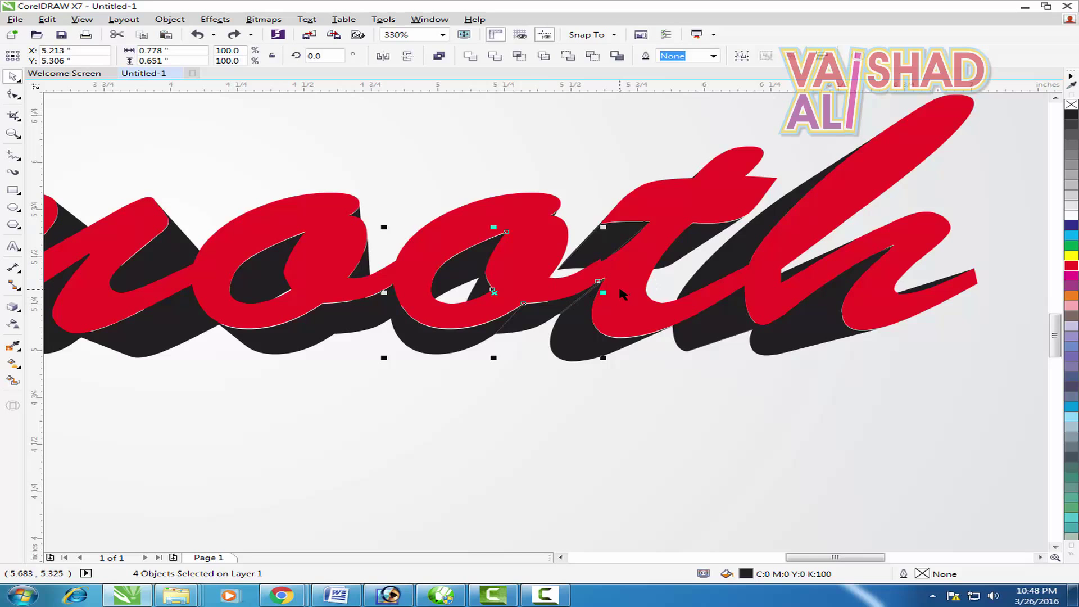
pyautogui.hotkey('ctrl', 'g')
# Weld the group and the remaining black pieces behind the second o into one curve and fill it green.
pyautogui.moveTo(376, 203); pyautogui.dragTo(602, 397)
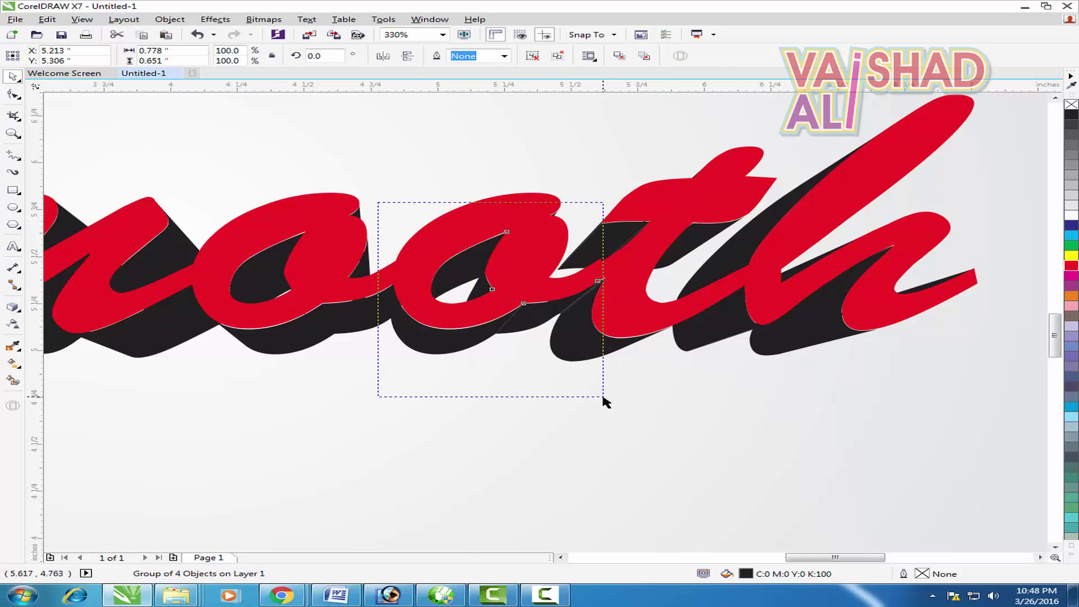
pyautogui.keyDown('shift'); pyautogui.click(463, 341); pyautogui.keyUp('shift')
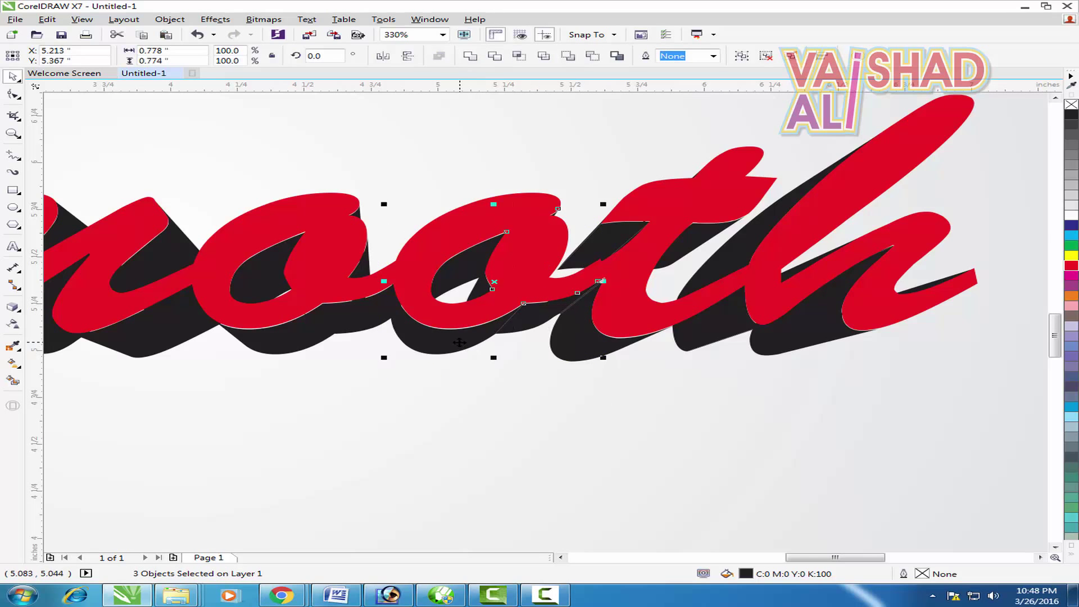
pyautogui.moveTo(463, 341); pyautogui.dragTo(435, 376)
pyautogui.hotkey('ctrl', 'z')
pyautogui.click(472, 56)
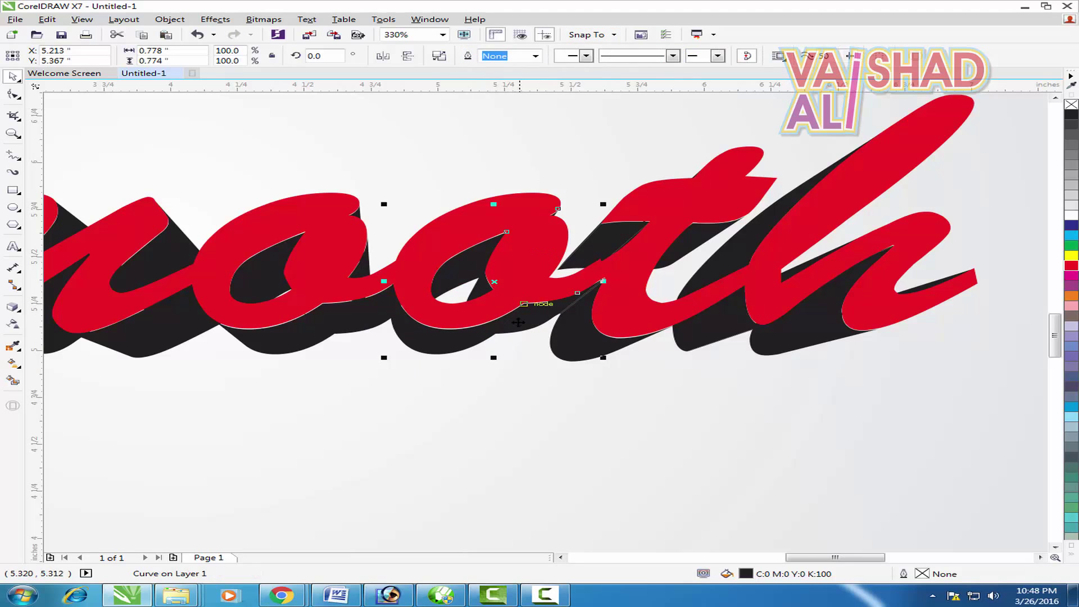
pyautogui.click(1071, 246)
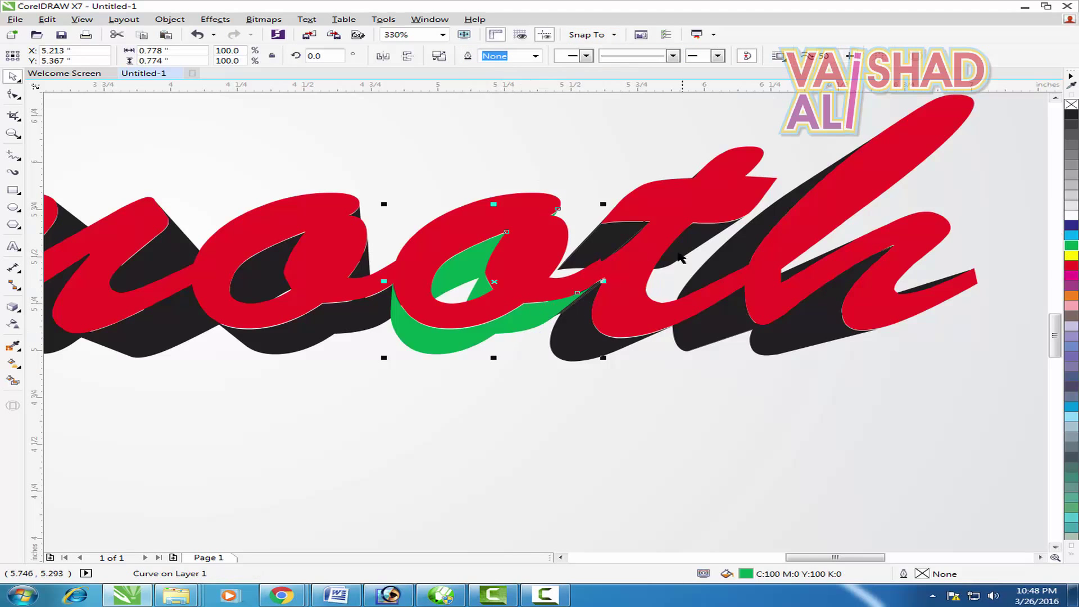
# Weld all the black extrusion pieces behind the t into a single curve.
pyautogui.press('F3')
pyautogui.press('Escape')
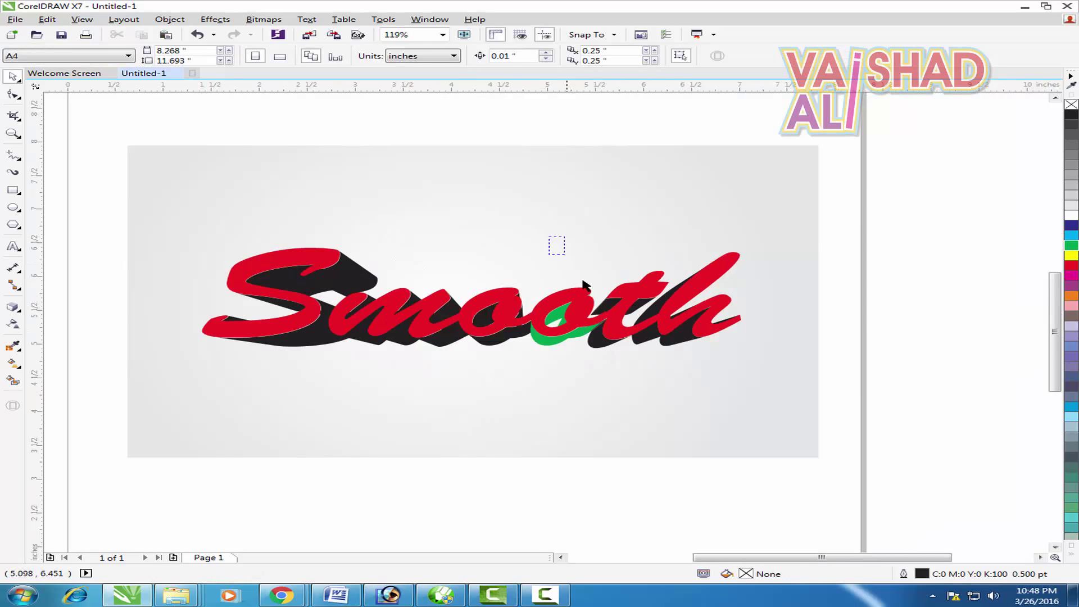
pyautogui.moveTo(584, 284); pyautogui.dragTo(590, 368)
pyautogui.hotkey('ctrl', 'z')
pyautogui.keyDown('shift'); pyautogui.click(642, 308); pyautogui.keyUp('shift')
pyautogui.moveTo(641, 306); pyautogui.dragTo(604, 338)
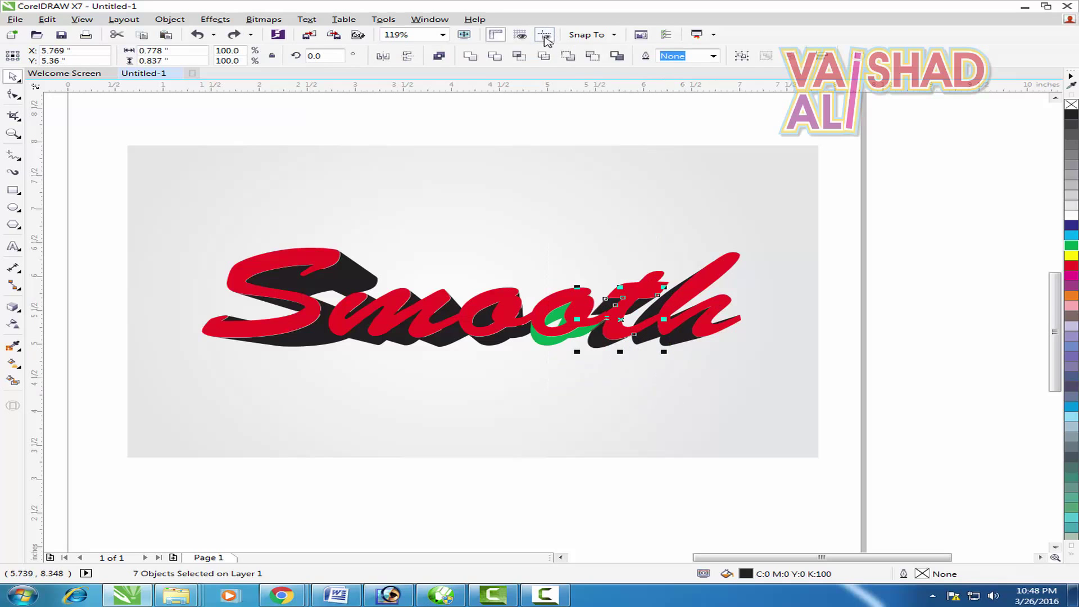
pyautogui.click(471, 56)
# Weld the black extrusion pieces behind the h into one curve and clear the selection.
pyautogui.click(645, 258)
pyautogui.moveTo(616, 225); pyautogui.dragTo(831, 403)
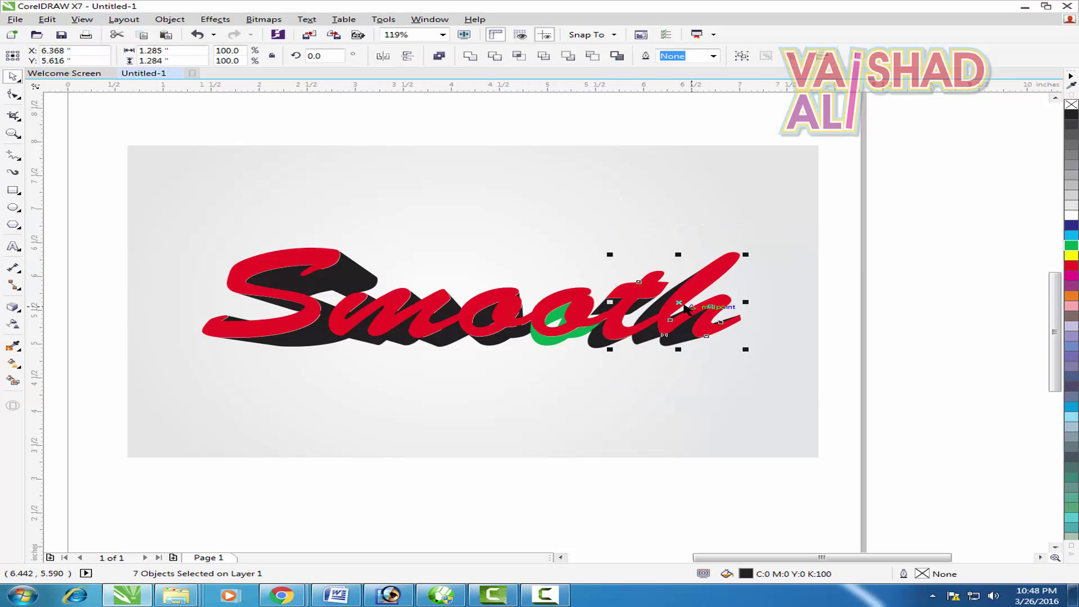
pyautogui.moveTo(684, 305); pyautogui.dragTo(722, 285)
pyautogui.hotkey('ctrl', 'z')
pyautogui.click(744, 343)
pyautogui.click(914, 374)
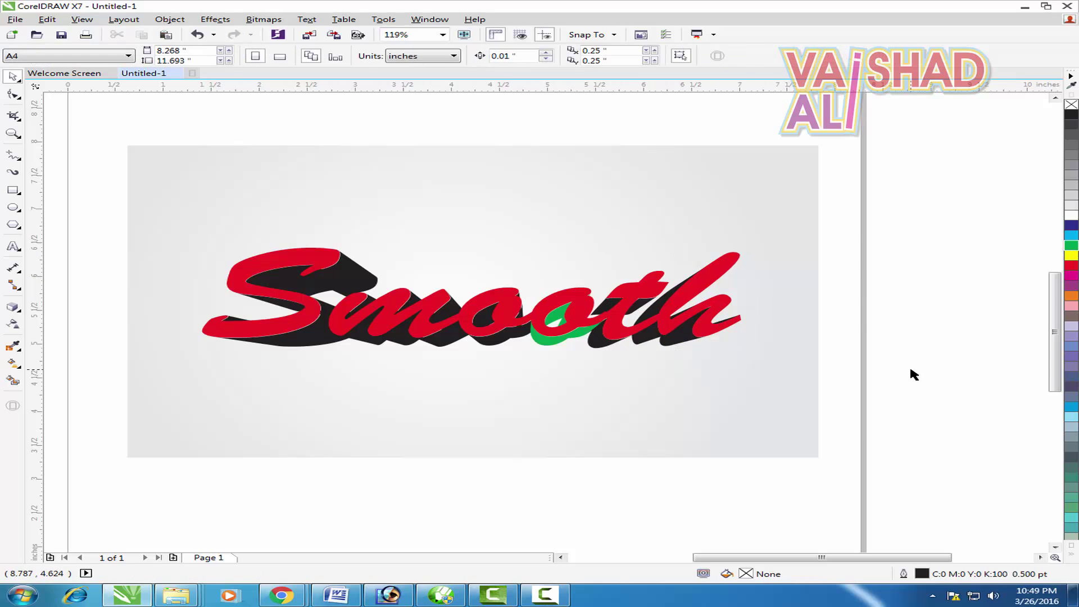
# Fill the welded extrusion curve behind the S with 20% black.
pyautogui.press('F2')
pyautogui.moveTo(164, 190); pyautogui.dragTo(671, 484)
pyautogui.moveTo(380, 330); pyautogui.dragTo(337, 386)
pyautogui.hotkey('ctrl', 'z')
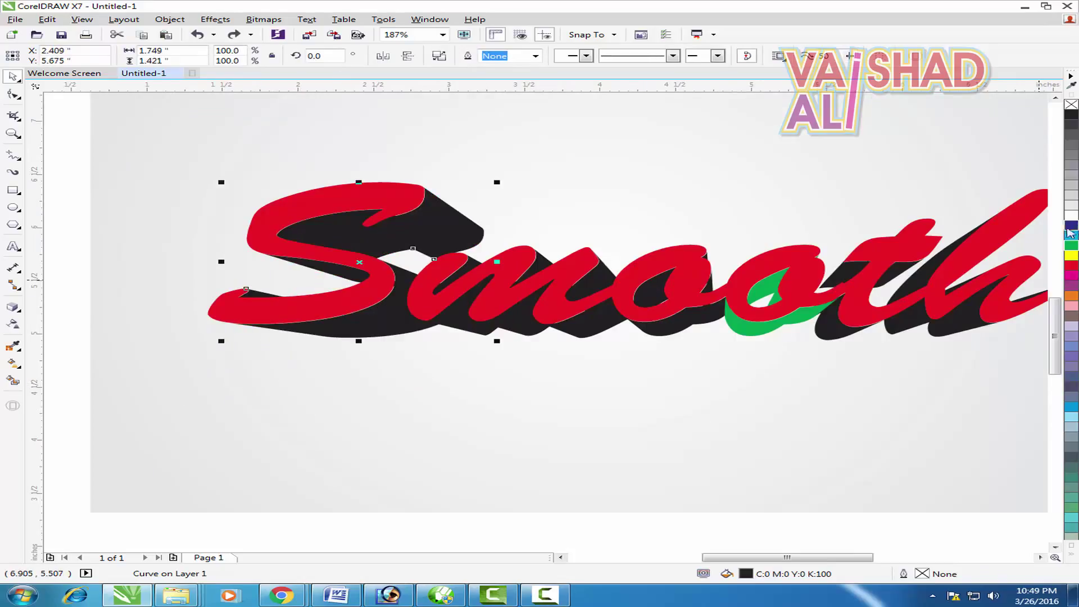
pyautogui.click(1071, 195)
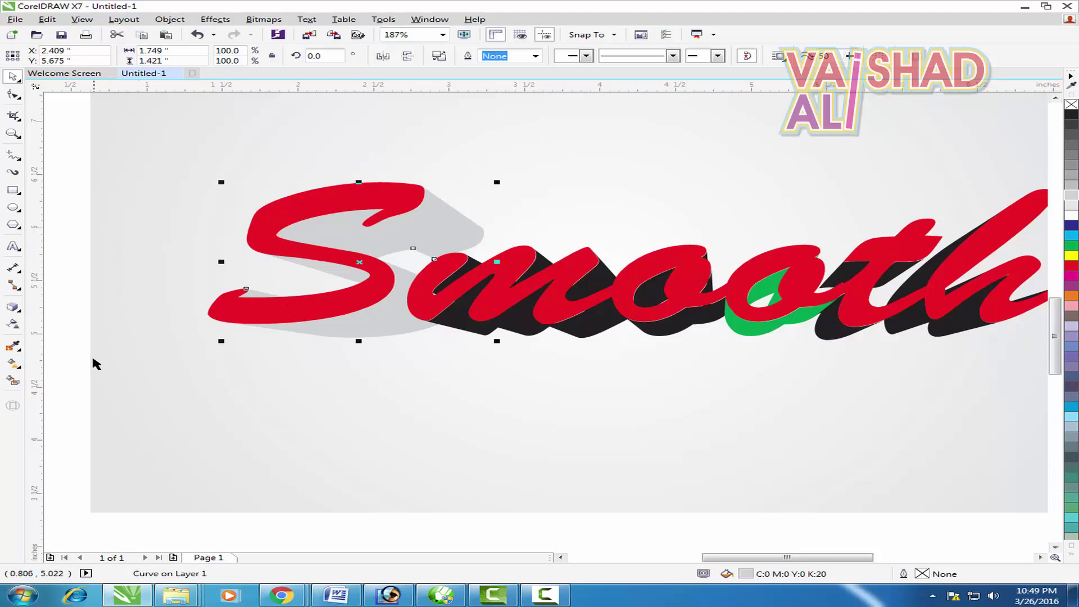
pyautogui.press('F11')
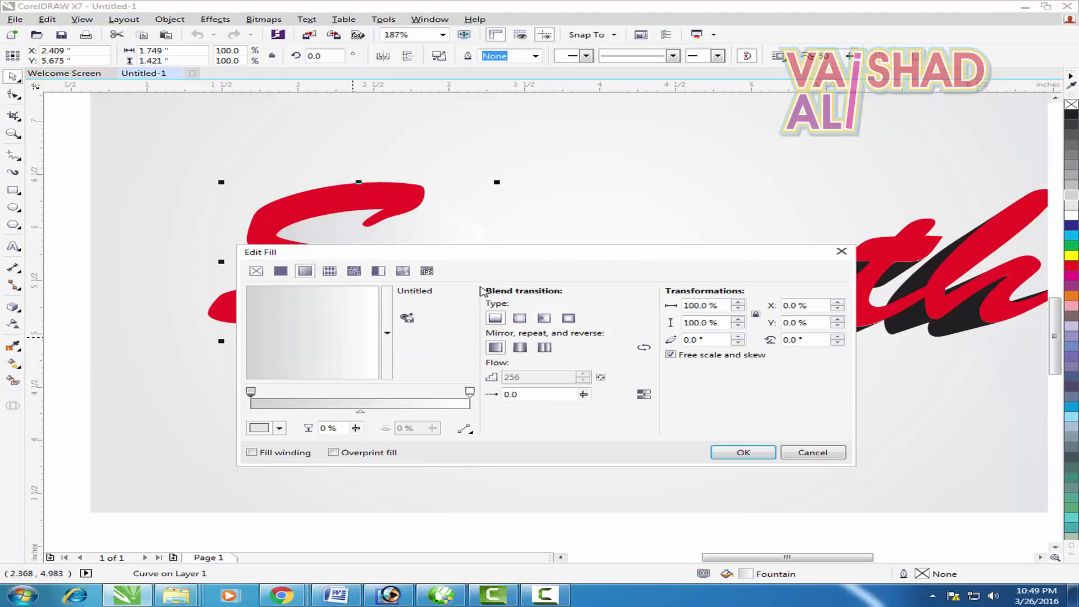
pyautogui.moveTo(443, 254); pyautogui.dragTo(658, 223)
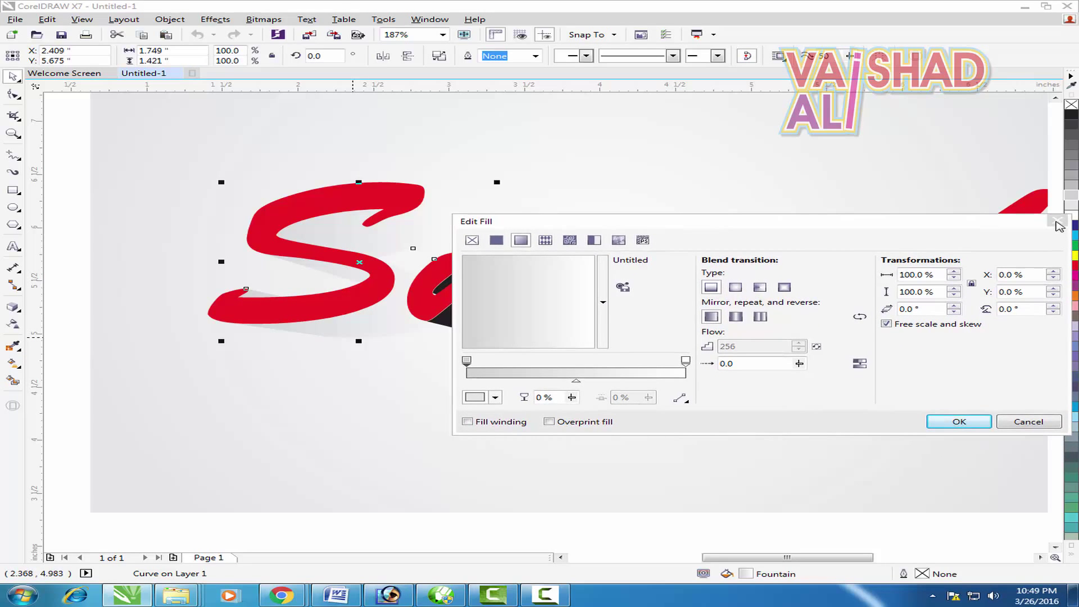
pyautogui.click(1059, 225)
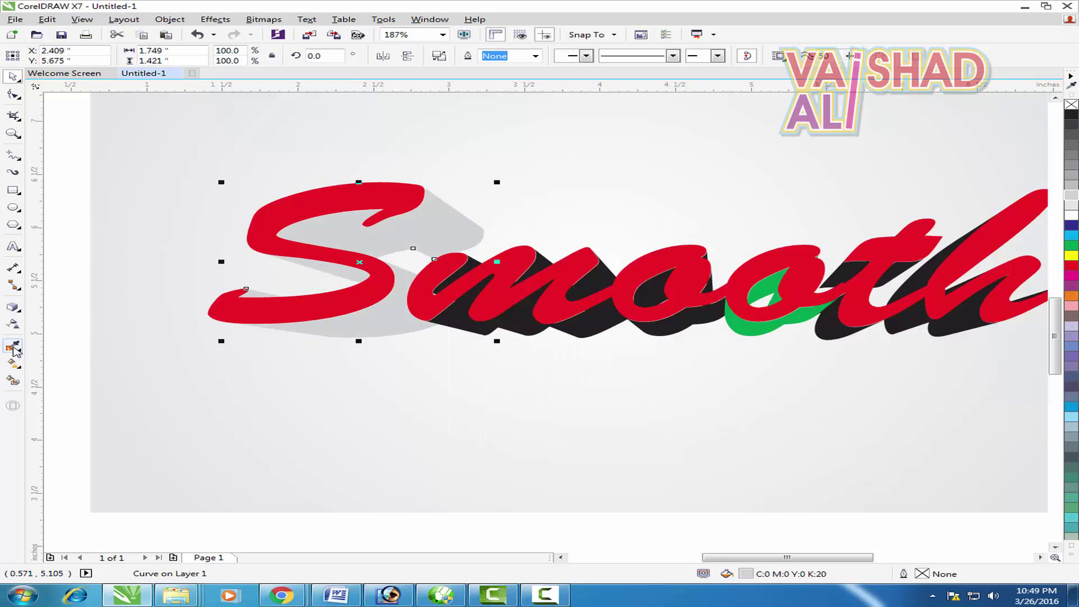
# Apply a horizontal linear fountain fill to the S extrusion, ending in a darker grey, with a very light grey stop at 21%.
pyautogui.click(14, 363)
pyautogui.moveTo(272, 326); pyautogui.dragTo(428, 328)
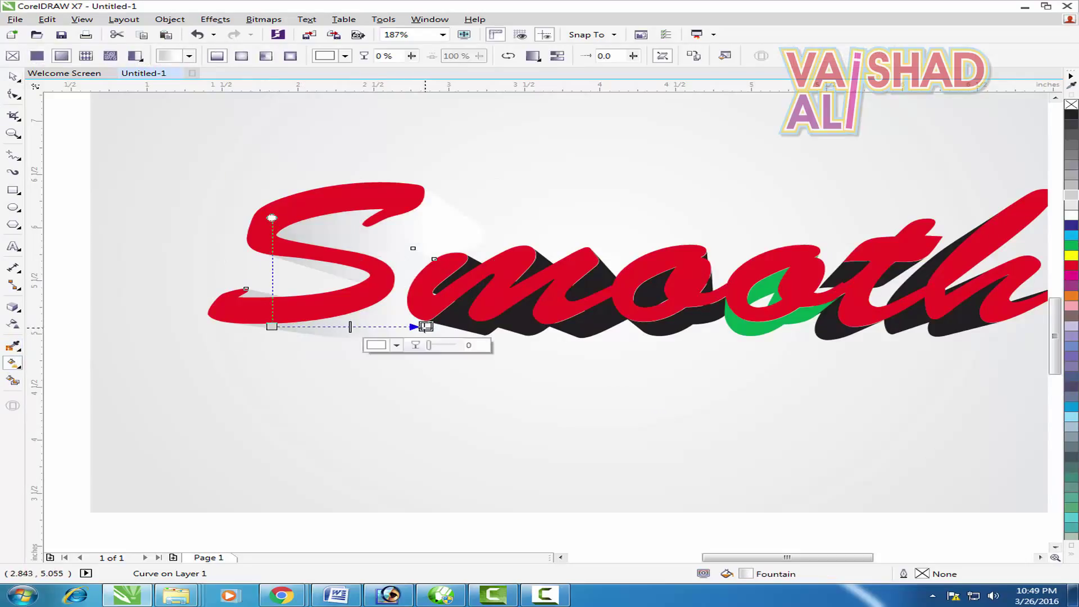
pyautogui.moveTo(1073, 197); pyautogui.dragTo(417, 330)
pyautogui.doubleClick(305, 326)
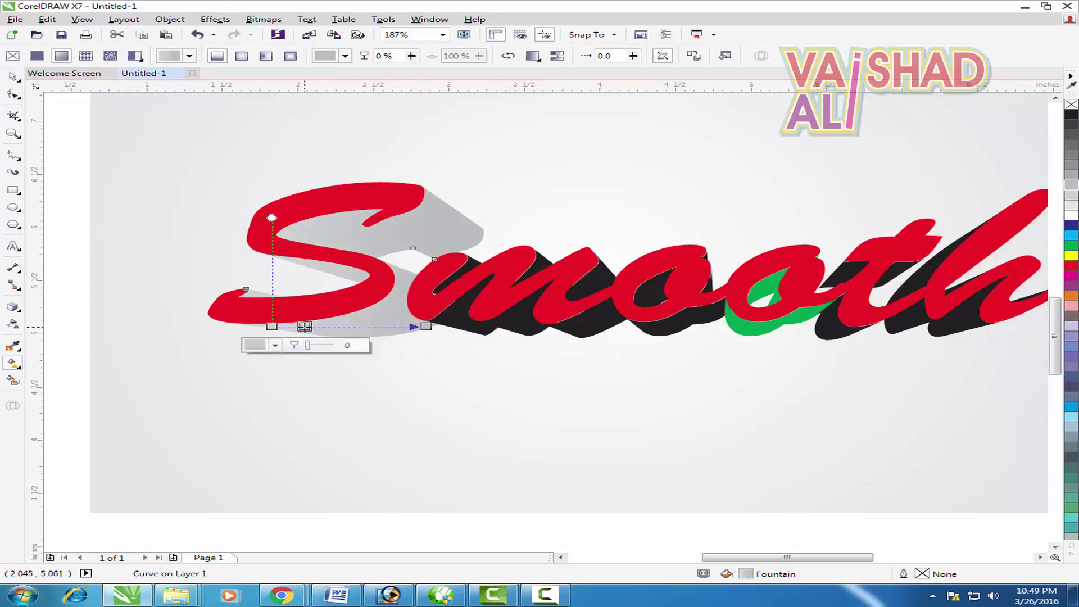
pyautogui.click(1072, 207)
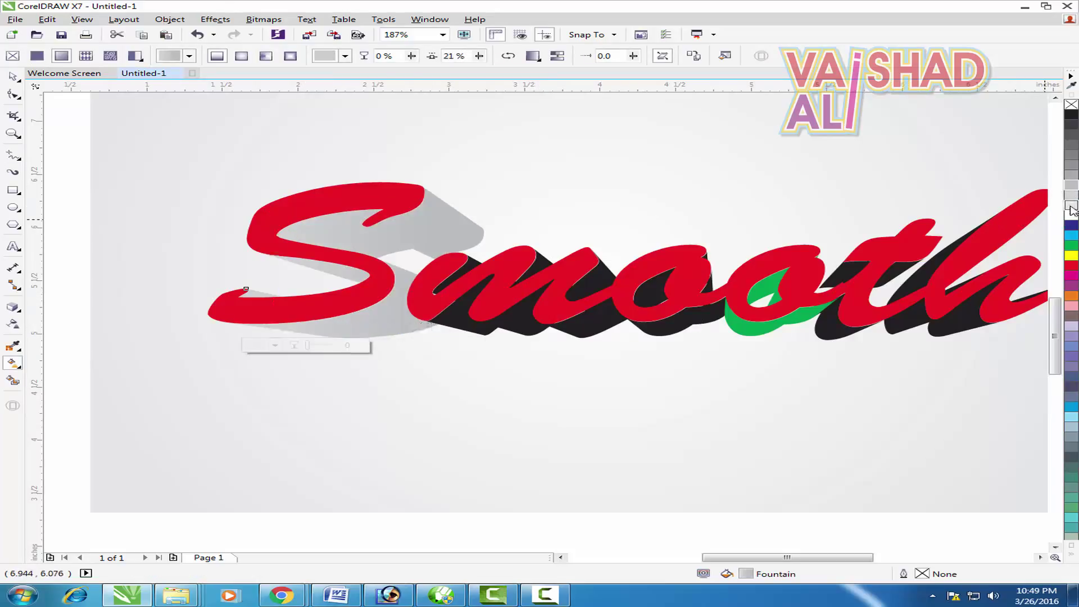
# Add alternating stops to the S extrusion's gradient: darker grey at 43%, very light grey at 58% and darker grey at 75%.
pyautogui.doubleClick(340, 327)
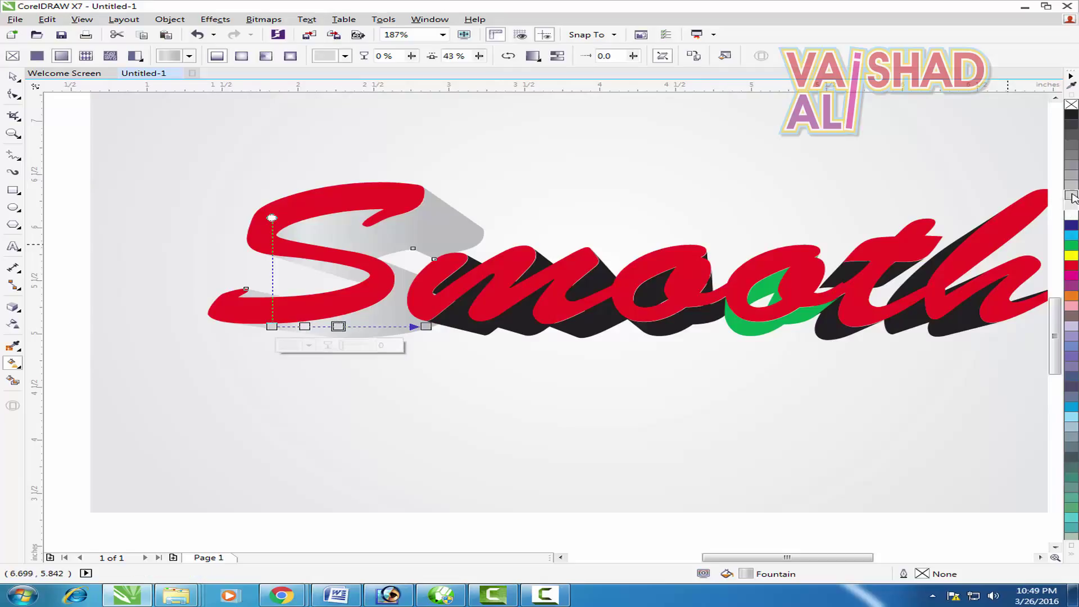
pyautogui.click(1073, 189)
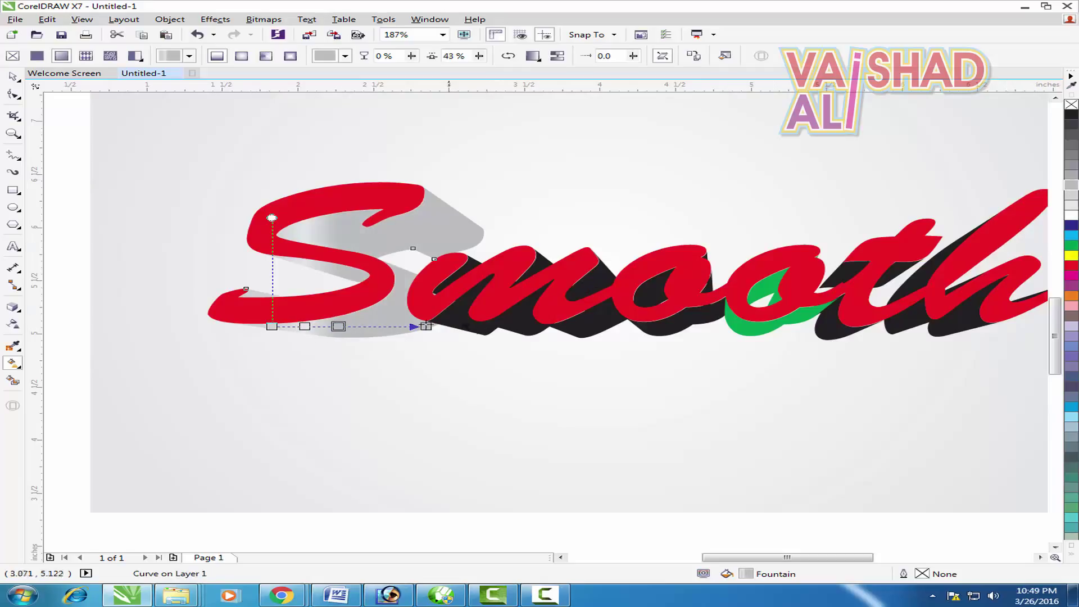
pyautogui.doubleClick(362, 327)
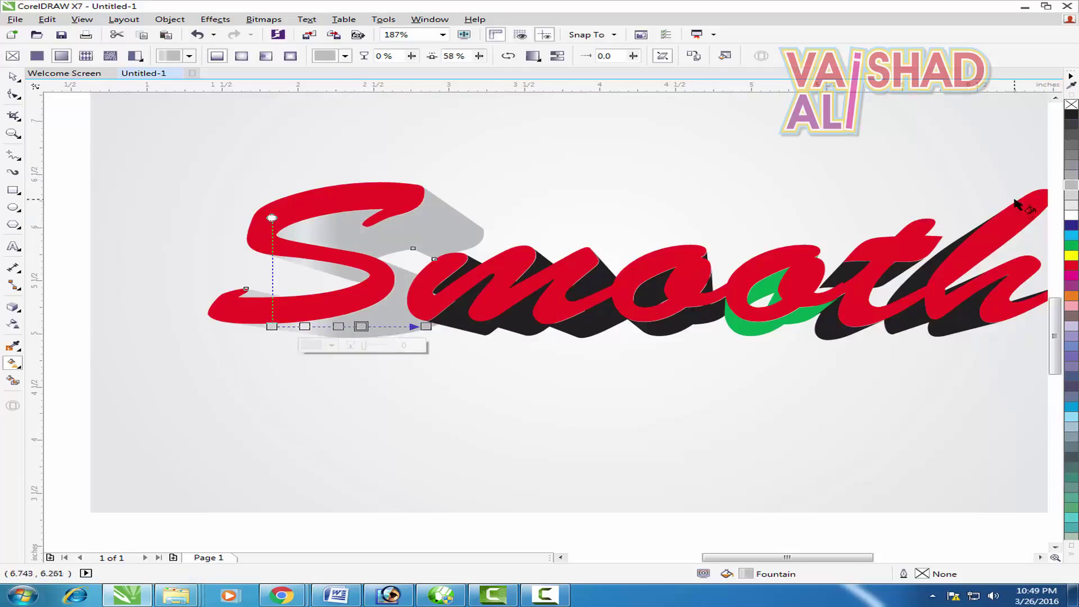
pyautogui.click(1072, 206)
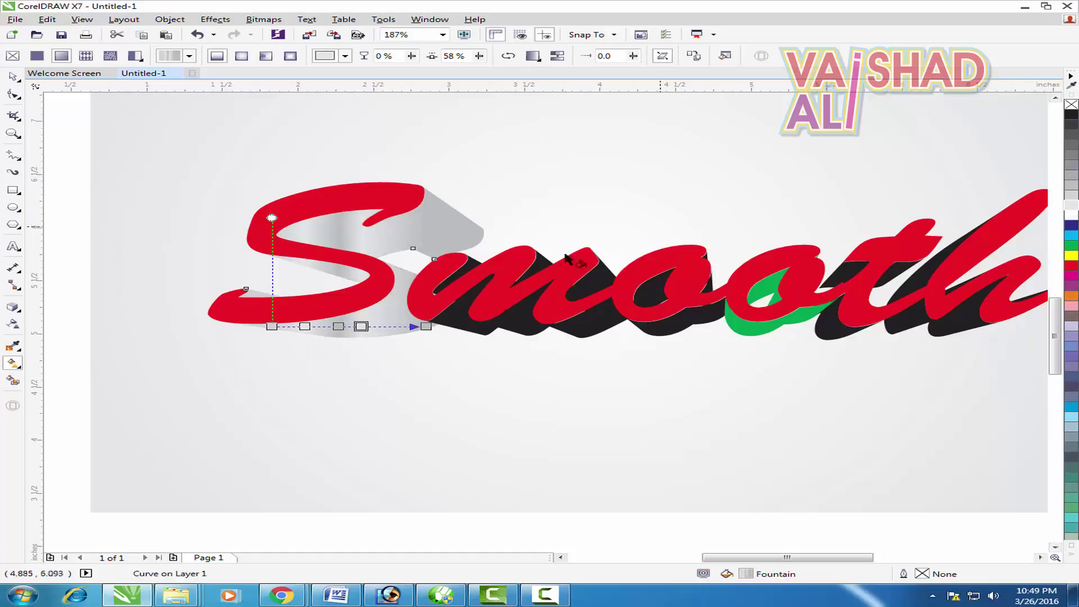
pyautogui.doubleClick(389, 327)
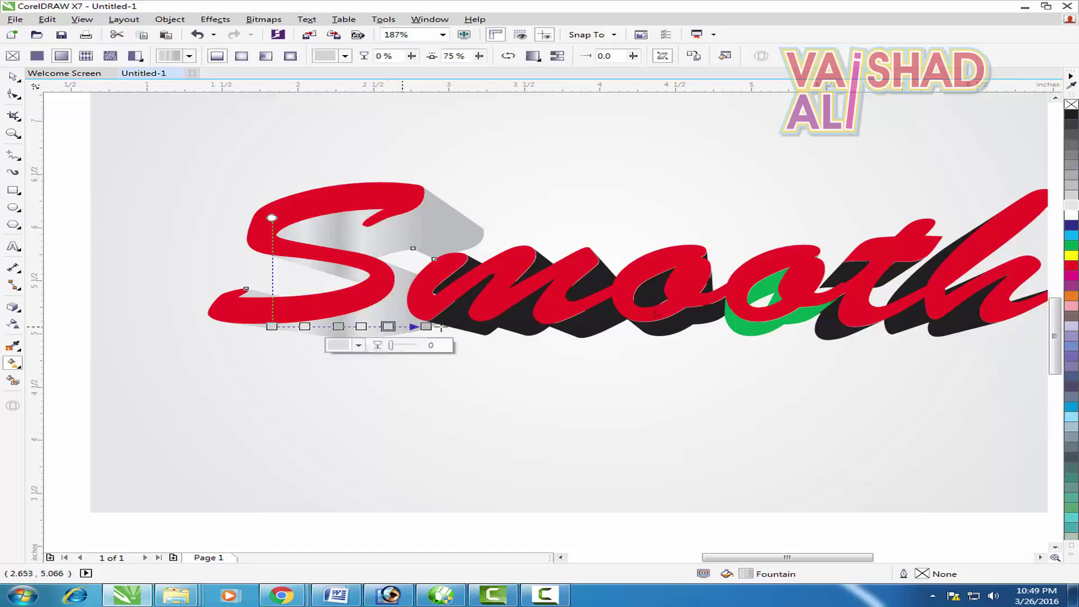
pyautogui.click(1072, 186)
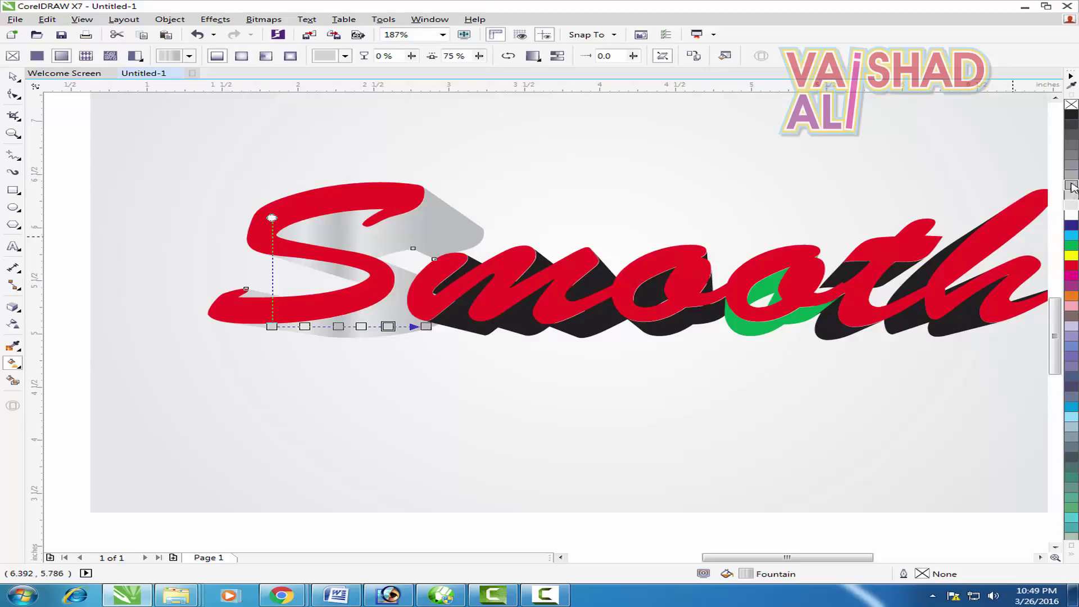
# Extend the S extrusion's gradient toward the m, add a very light grey stop at 85%, and tilt its end slightly upward.
pyautogui.moveTo(428, 328); pyautogui.dragTo(460, 330)
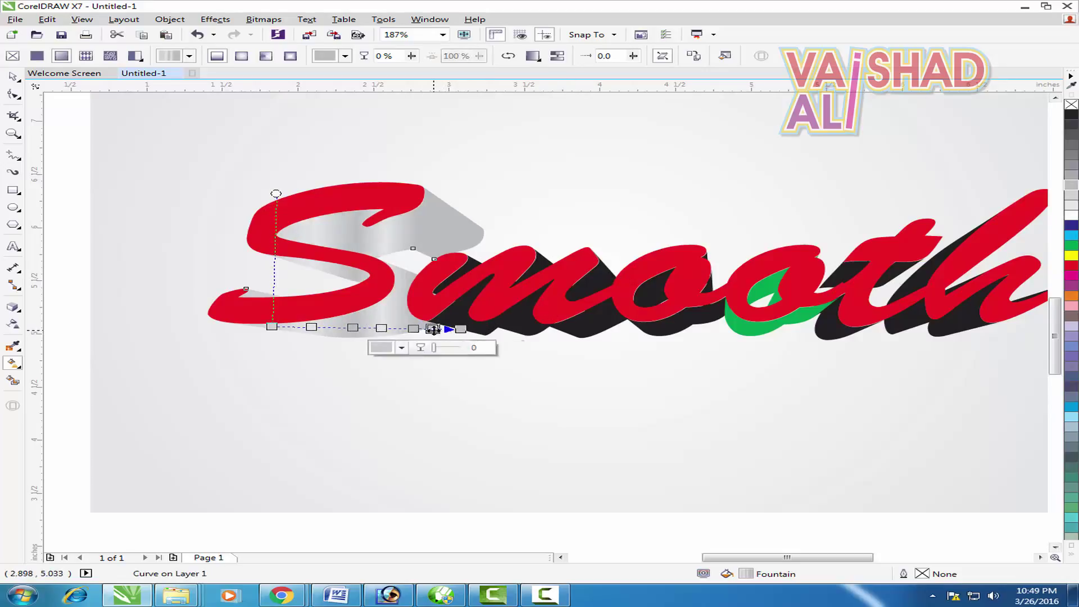
pyautogui.doubleClick(434, 329)
pyautogui.click(1072, 208)
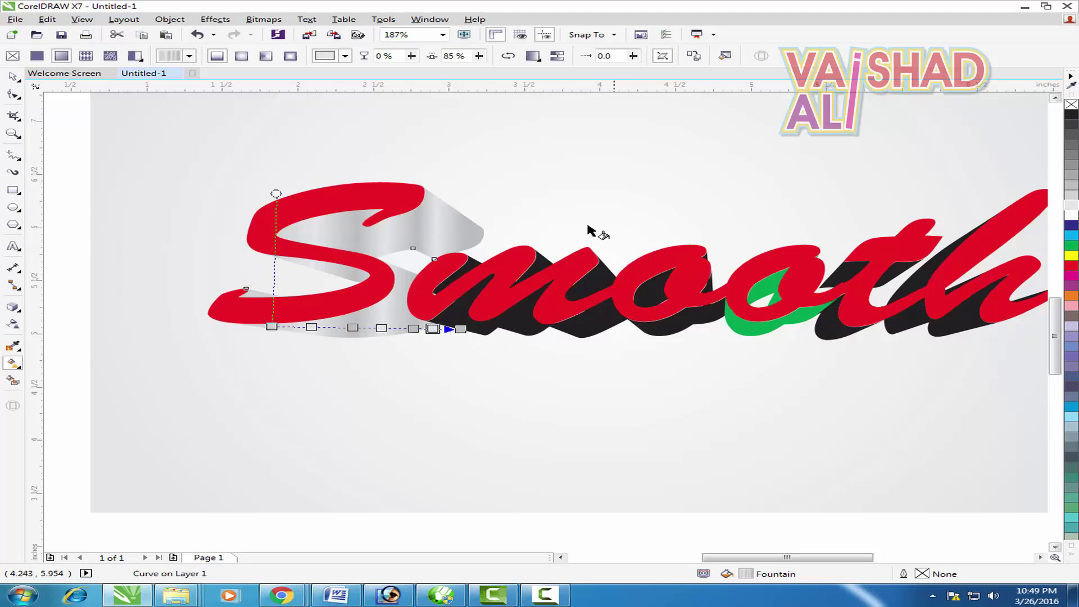
pyautogui.moveTo(459, 328); pyautogui.dragTo(475, 308)
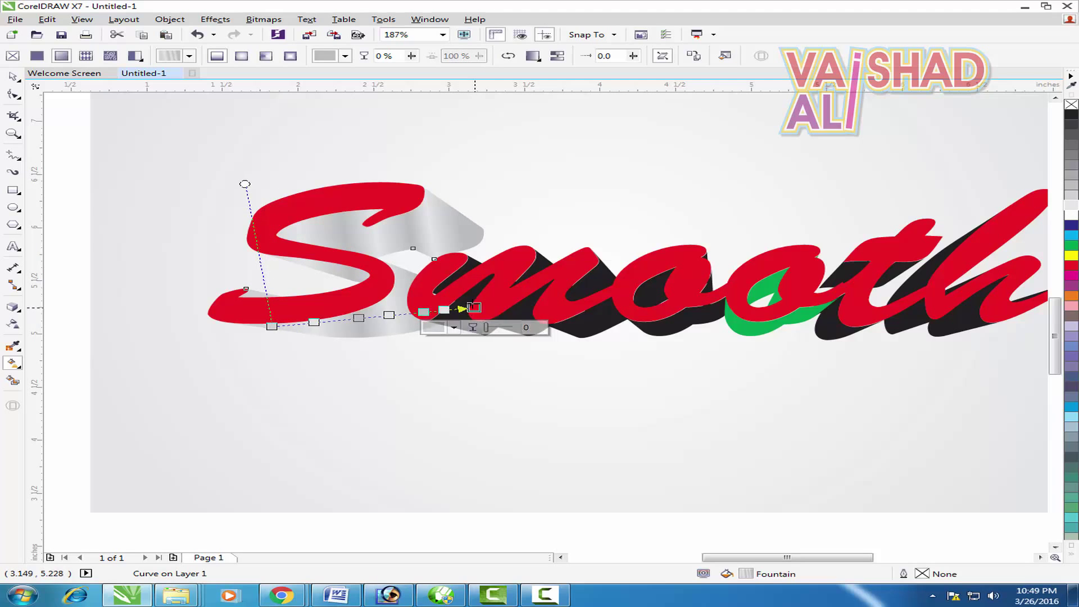
pyautogui.click(13, 79)
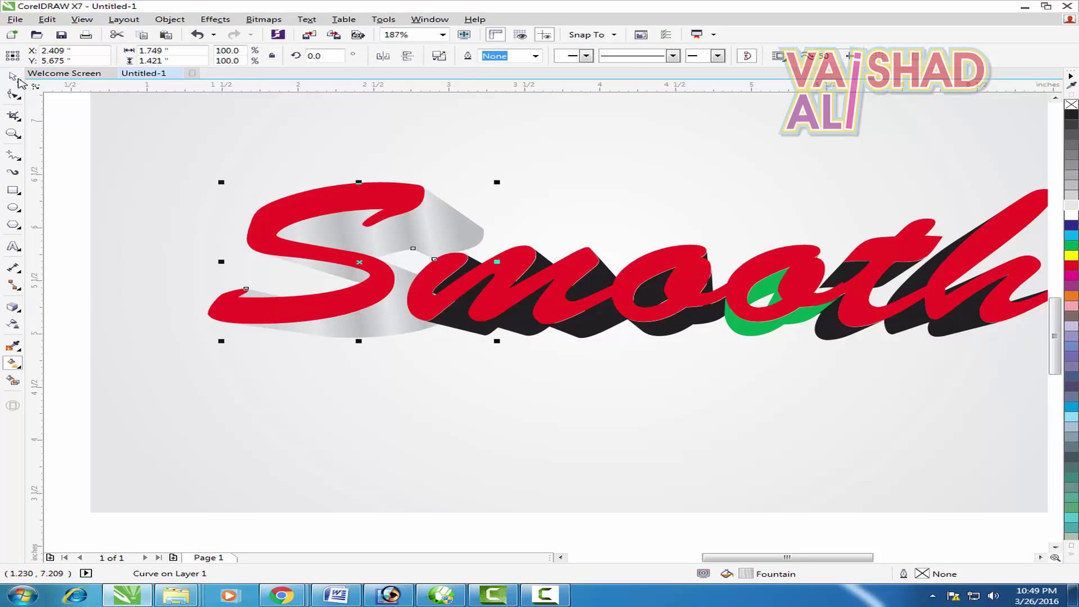
# Try to copy only the fill property from the S extrusion onto the black extrusion curve behind the m.
pyautogui.click(13, 133)
pyautogui.rightClick(181, 150)
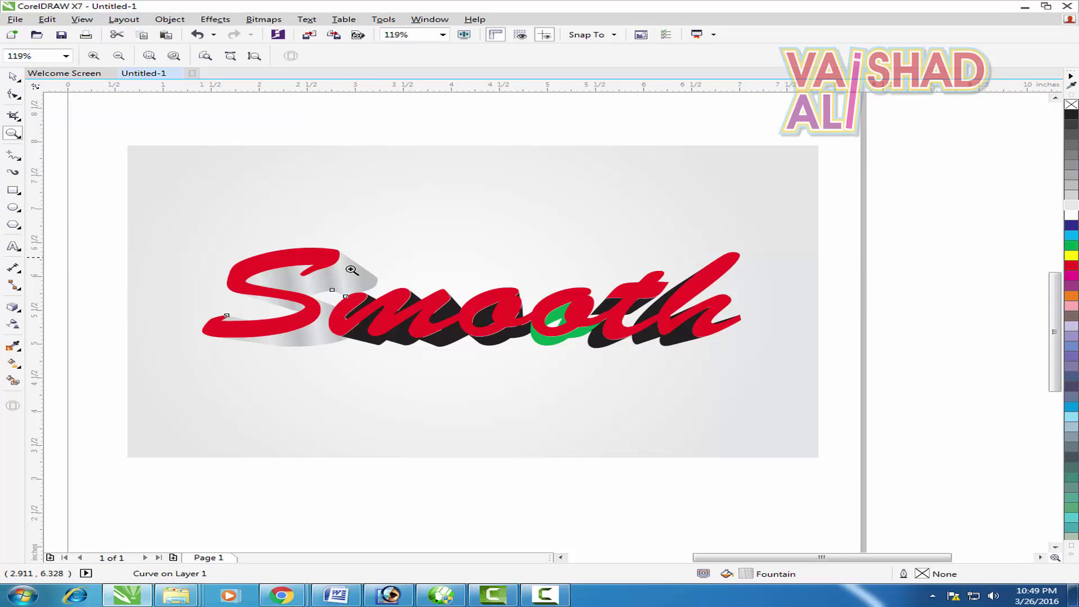
pyautogui.moveTo(129, 159); pyautogui.dragTo(872, 484)
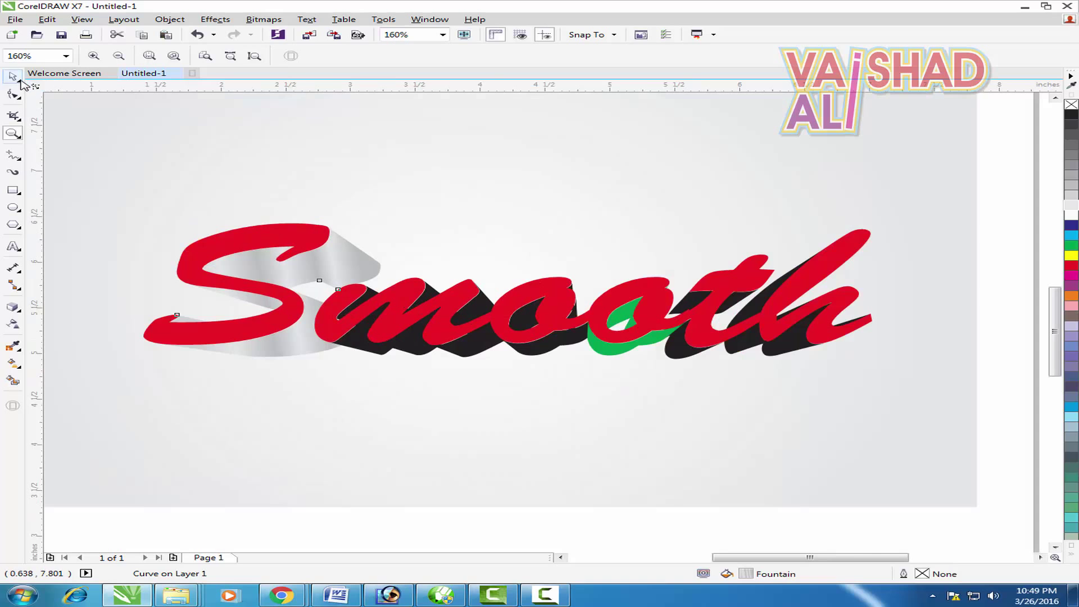
pyautogui.click(13, 77)
pyautogui.click(396, 353)
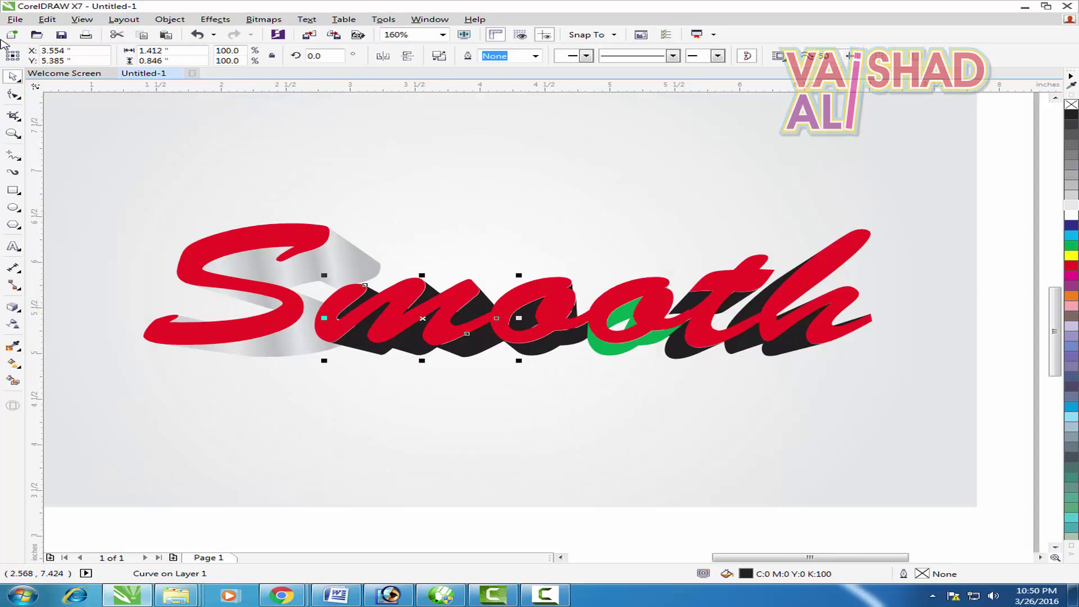
pyautogui.click(47, 19)
pyautogui.click(99, 184)
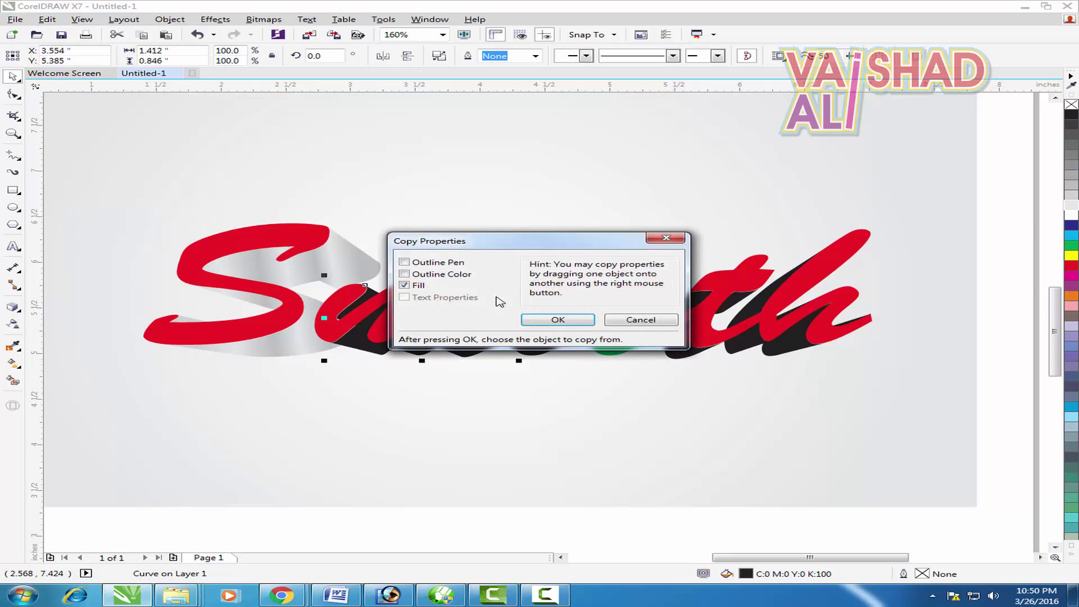
pyautogui.click(405, 285)
pyautogui.click(558, 320)
pyautogui.click(294, 338)
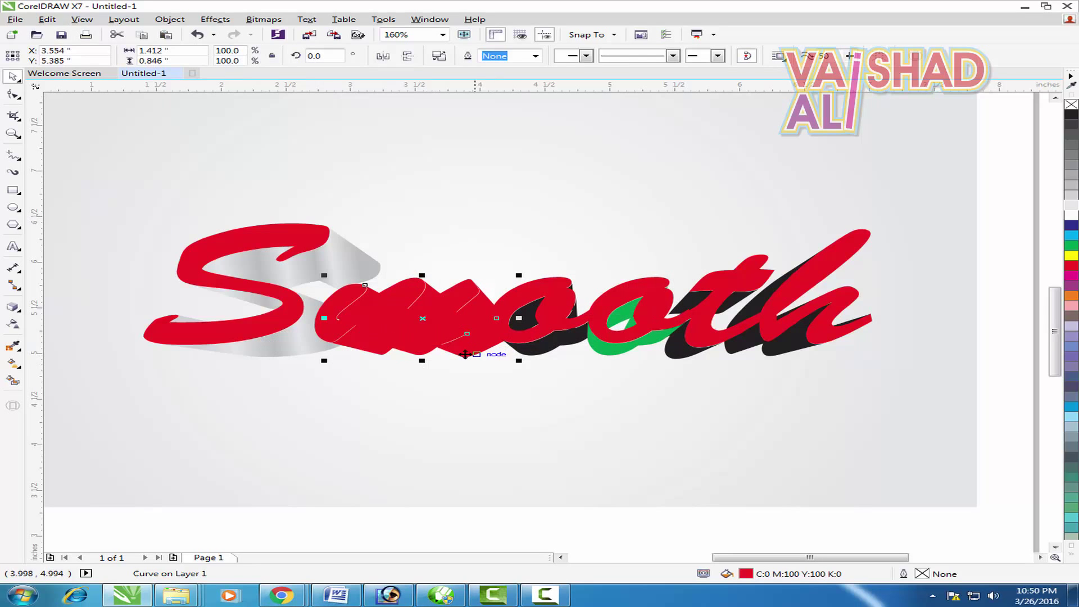
# Undo the mistaken fill on the m extrusion and copy only the fill property from the S extrusion onto it.
pyautogui.hotkey('ctrl', 'z')
pyautogui.moveTo(465, 354); pyautogui.dragTo(448, 377)
pyautogui.hotkey('ctrl', 'z')
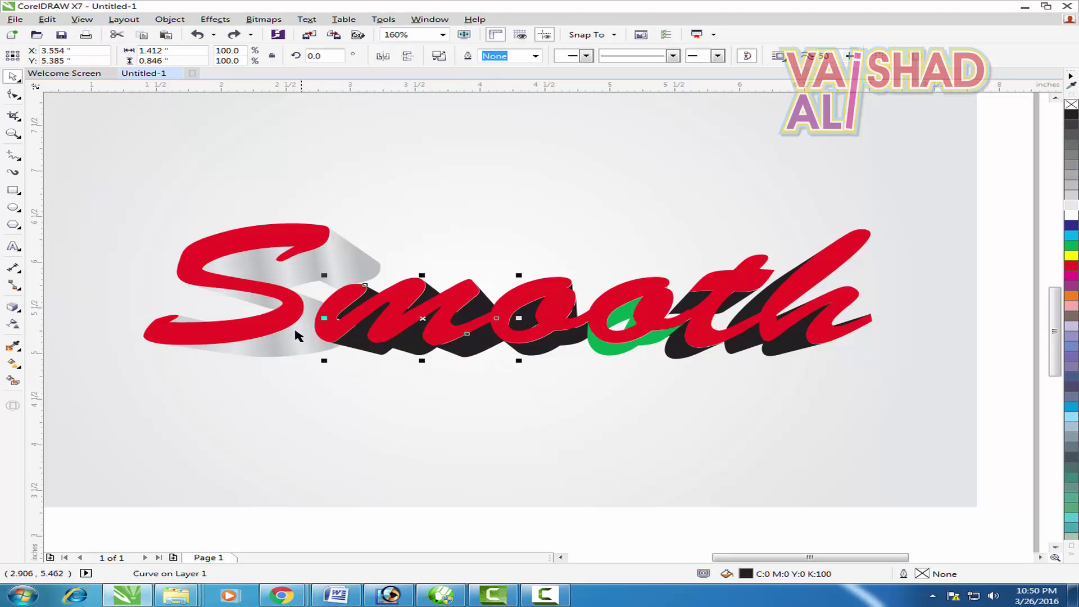
pyautogui.click(47, 19)
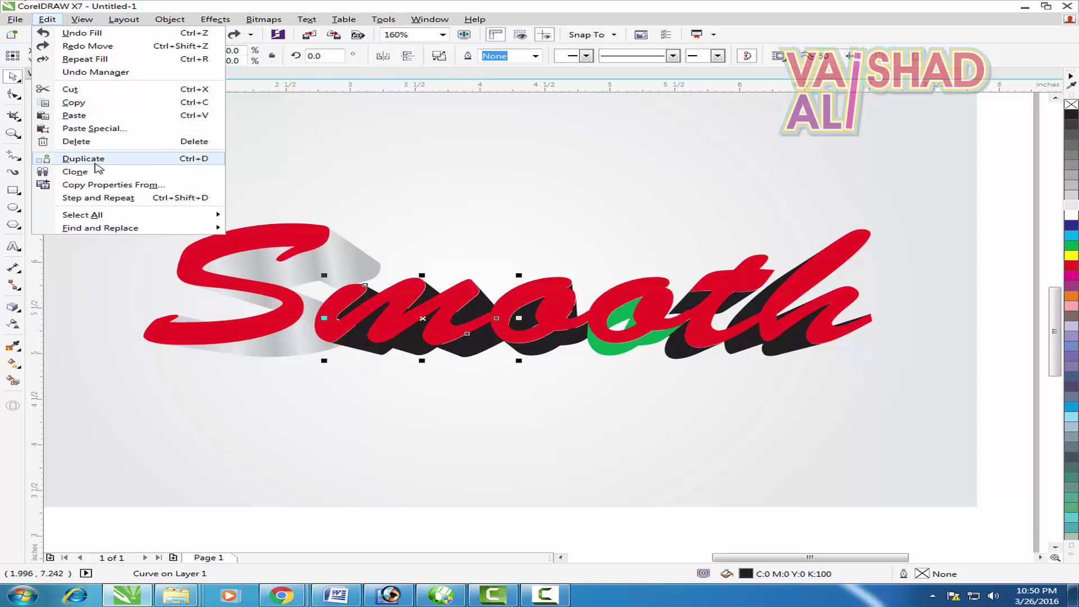
pyautogui.click(106, 183)
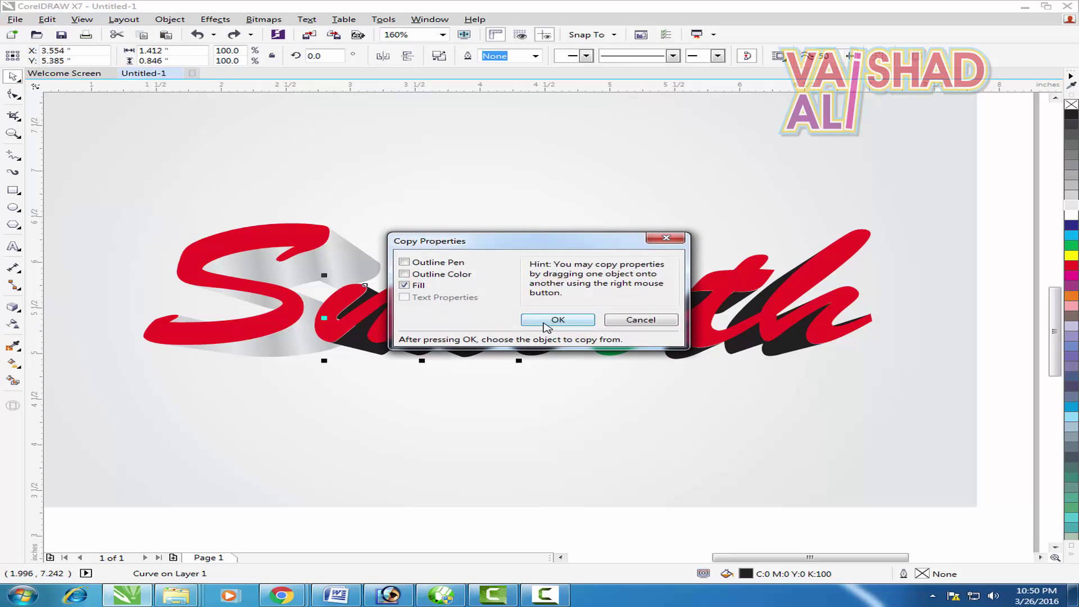
pyautogui.click(557, 317)
pyautogui.click(282, 355)
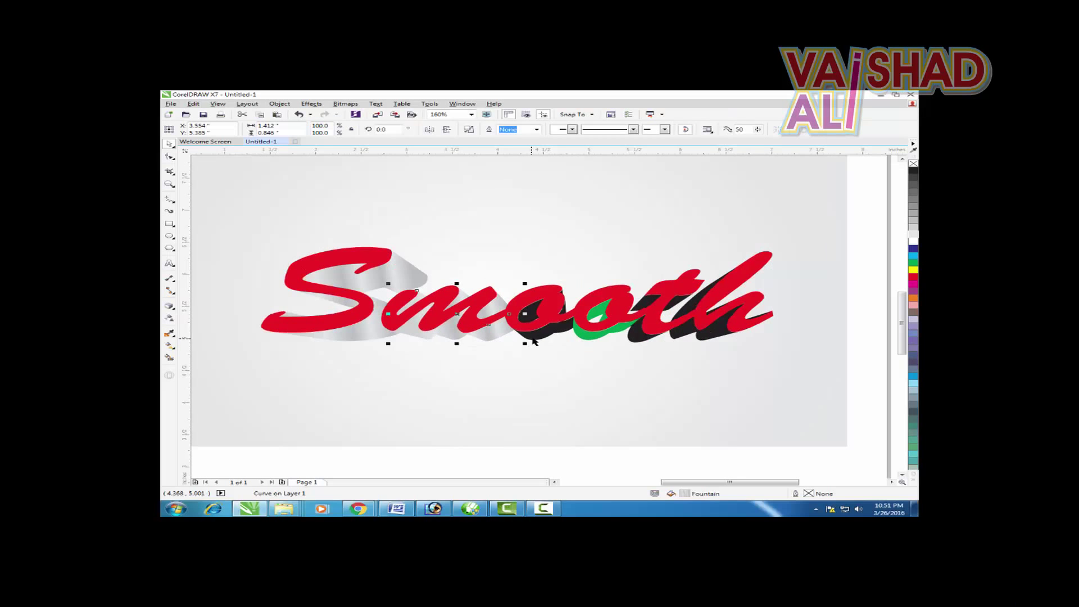
# Copy the fill of the S extrusion onto the black extrusion curve behind the first o.
pyautogui.click(533, 339)
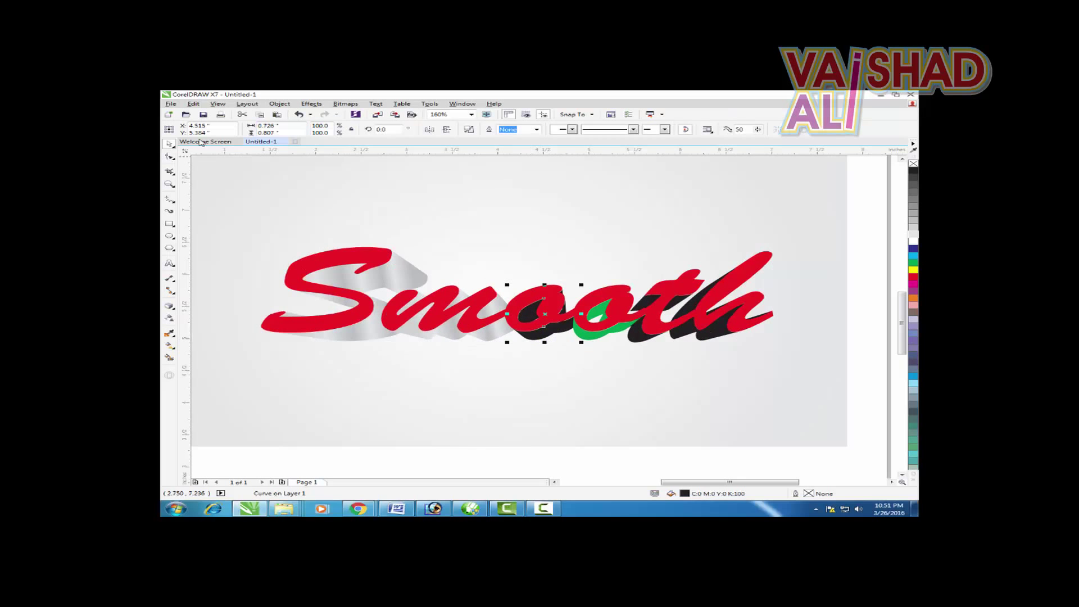
pyautogui.click(197, 105)
pyautogui.click(236, 222)
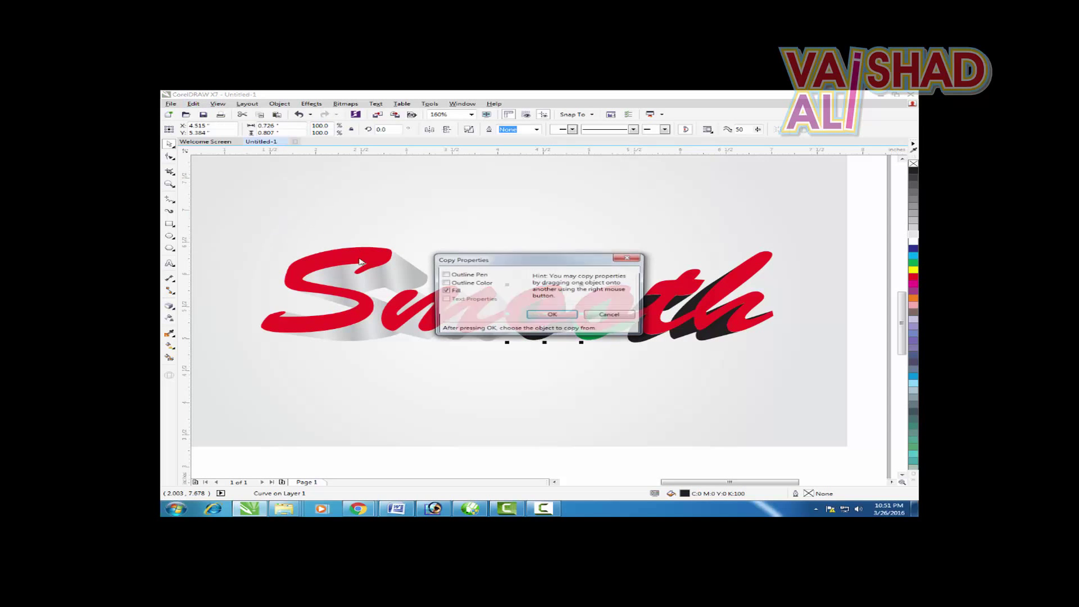
pyautogui.click(537, 312)
pyautogui.click(324, 334)
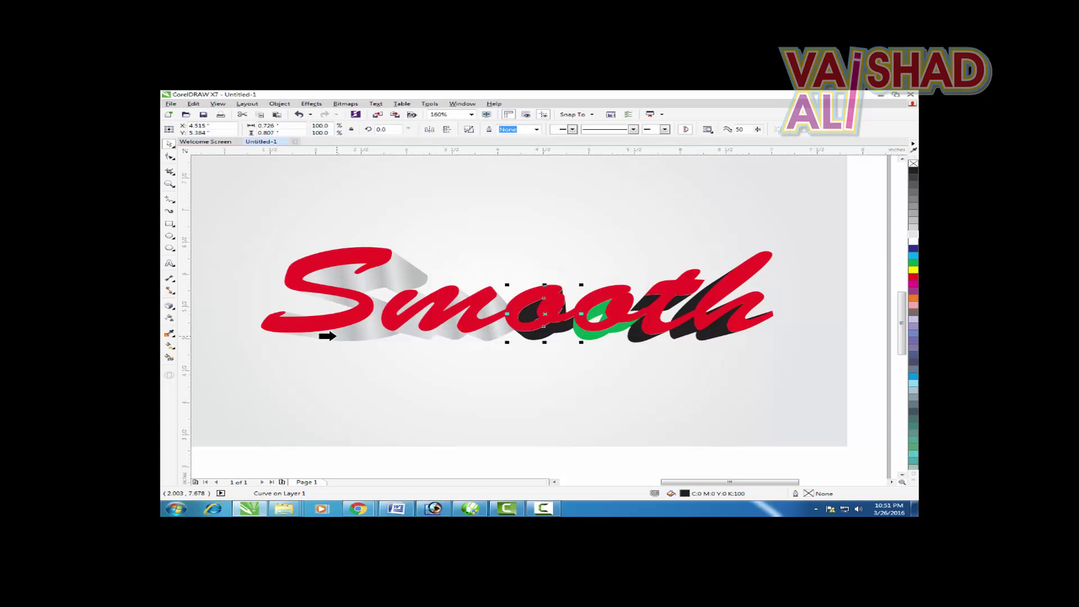
# Give the green extrusion behind the second o the same fill by copying it from the S extrusion.
pyautogui.click(590, 340)
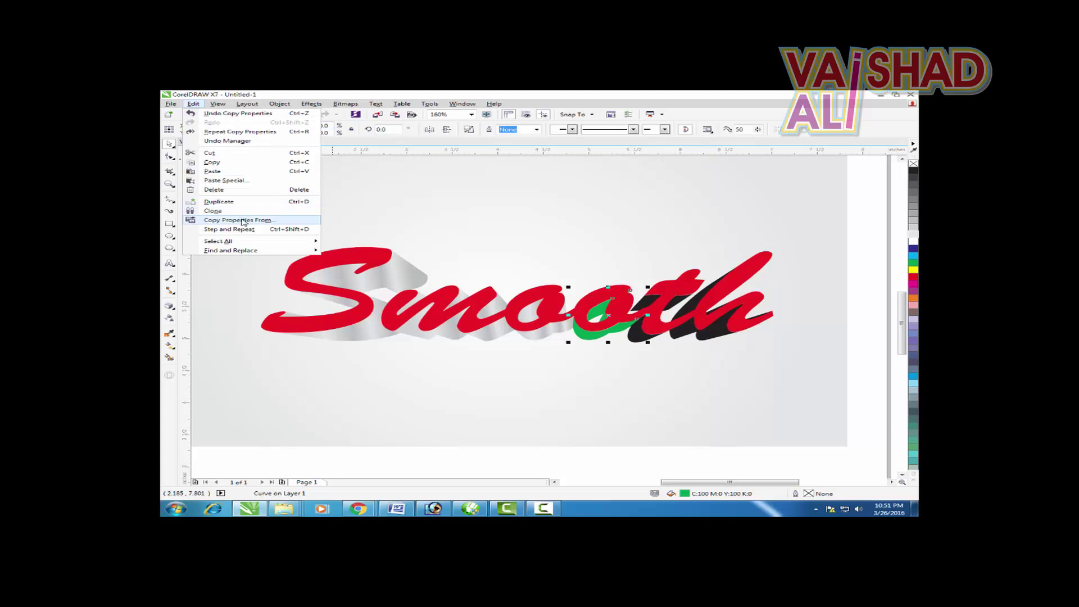
pyautogui.click(241, 220)
pyautogui.click(555, 317)
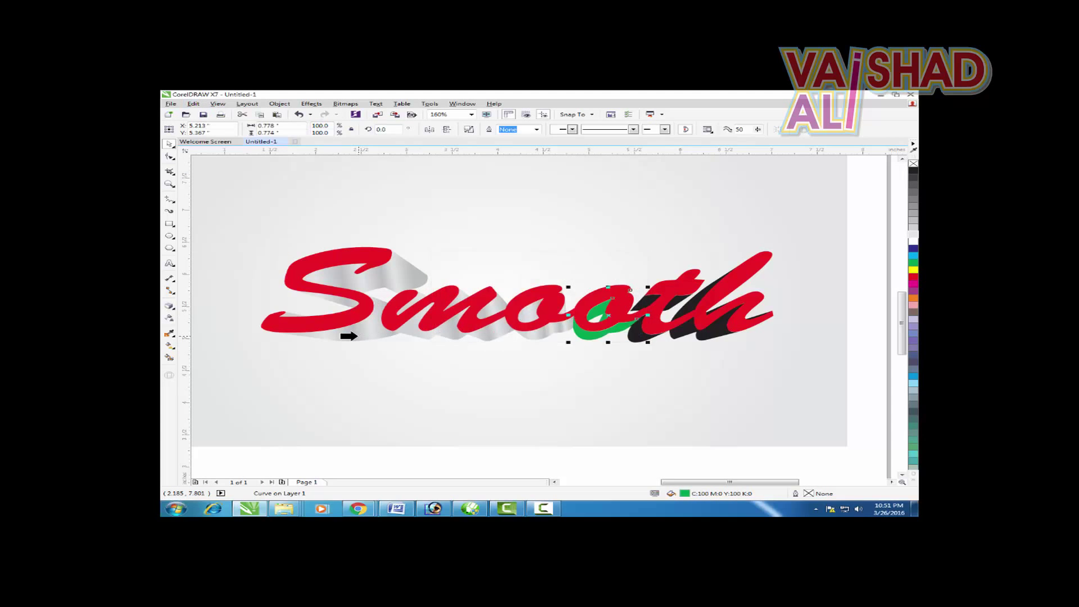
pyautogui.click(357, 336)
# Copy only the fill property from the S extrusion onto the black extrusion behind the t.
pyautogui.click(643, 343)
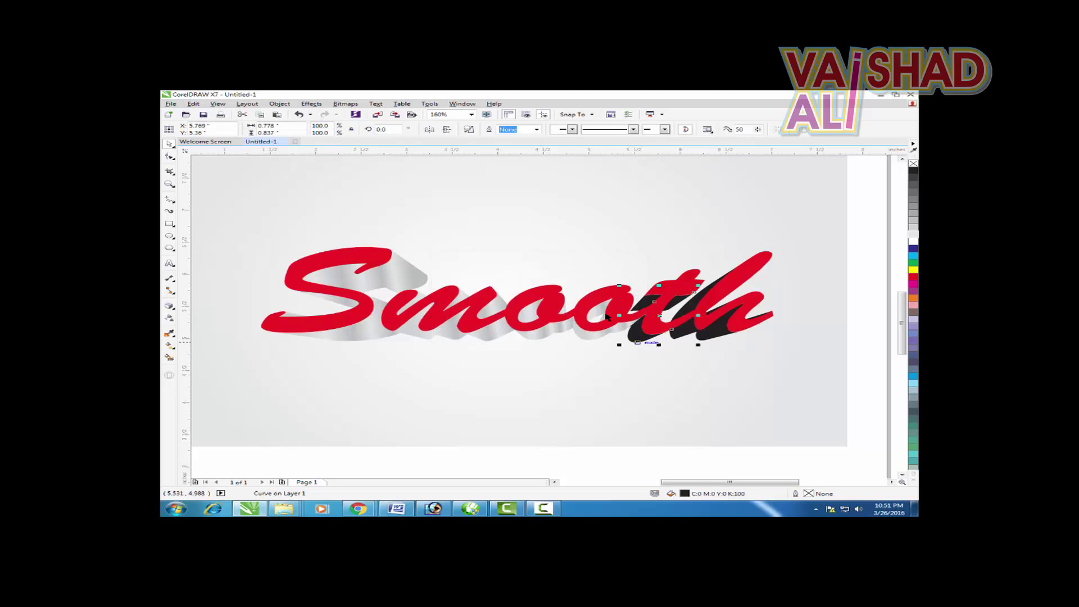
pyautogui.click(192, 104)
pyautogui.click(239, 219)
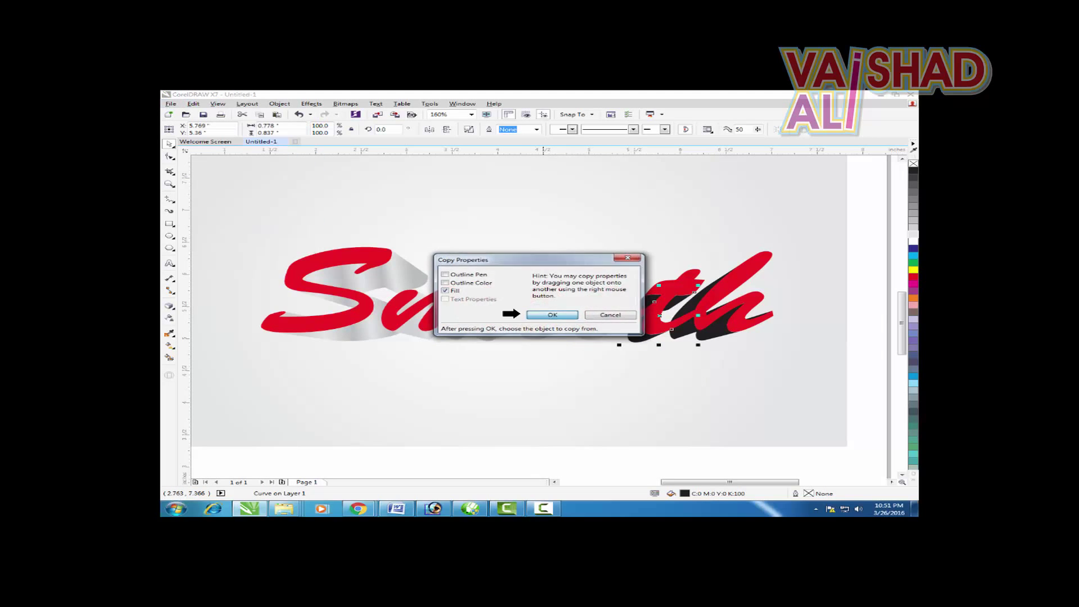
pyautogui.click(540, 315)
pyautogui.click(343, 335)
# Copy only the fill property from the S extrusion onto the black extrusion behind the h.
pyautogui.click(711, 341)
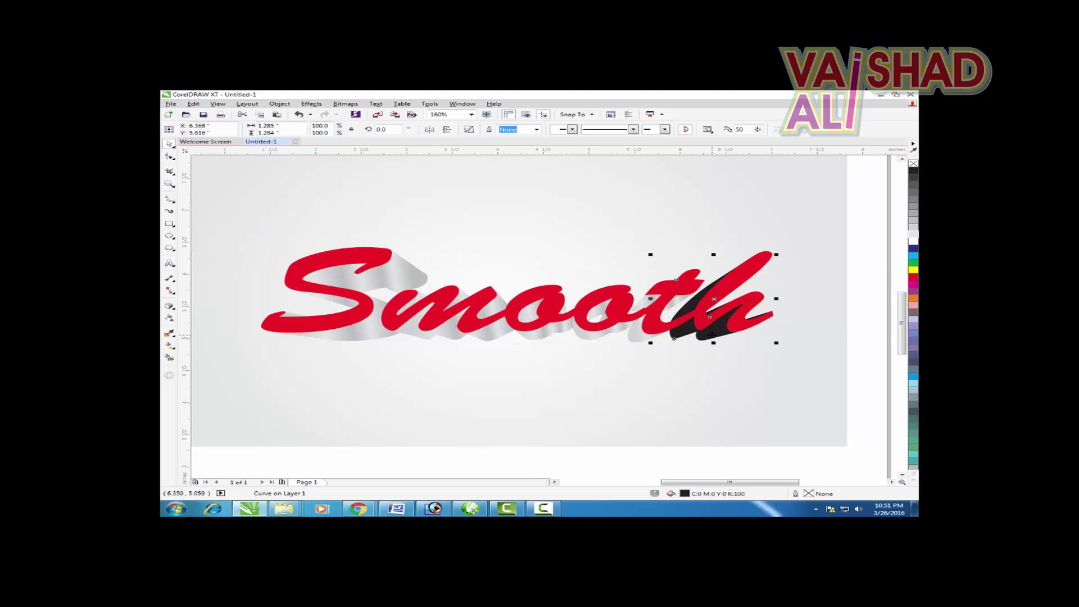
pyautogui.click(192, 103)
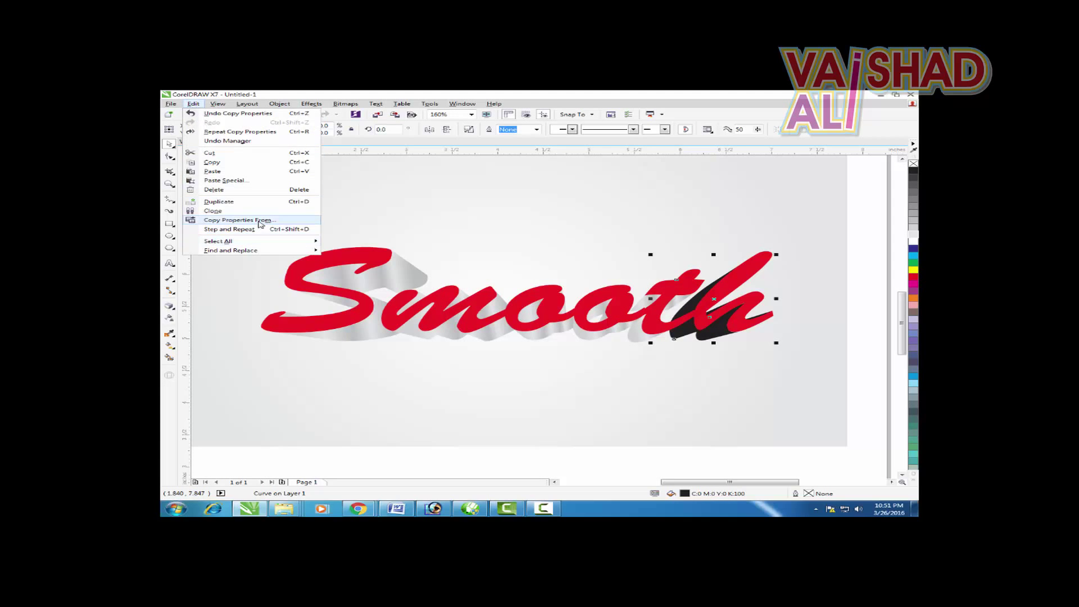
pyautogui.click(239, 220)
pyautogui.click(552, 315)
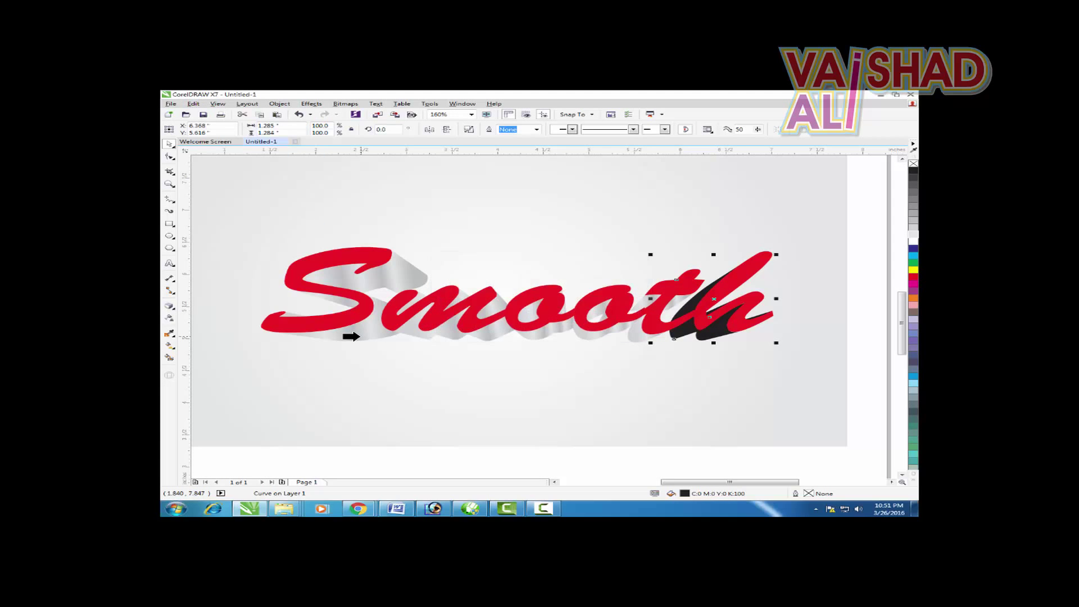
pyautogui.click(359, 336)
# Change the fill of the red Smooth face text to black.
pyautogui.click(168, 183)
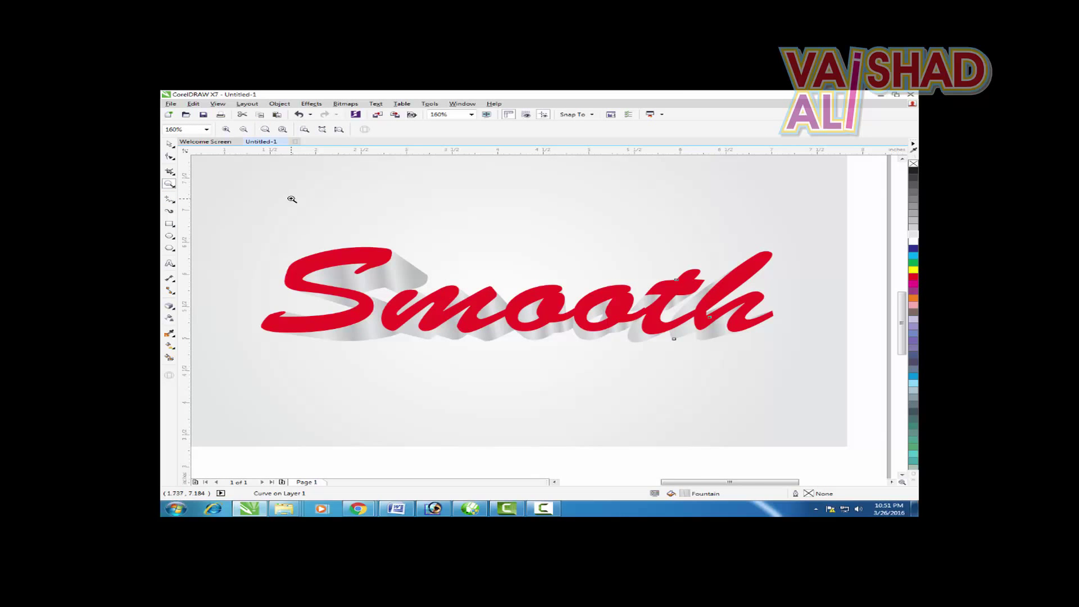
pyautogui.rightClick(291, 200)
pyautogui.moveTo(236, 226); pyautogui.dragTo(779, 432)
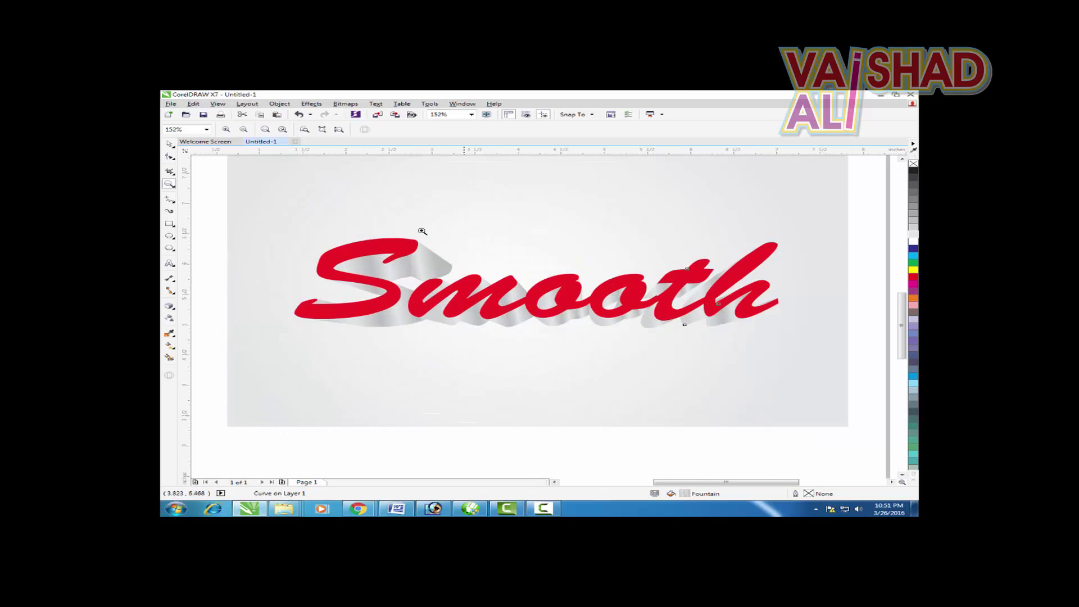
pyautogui.click(170, 145)
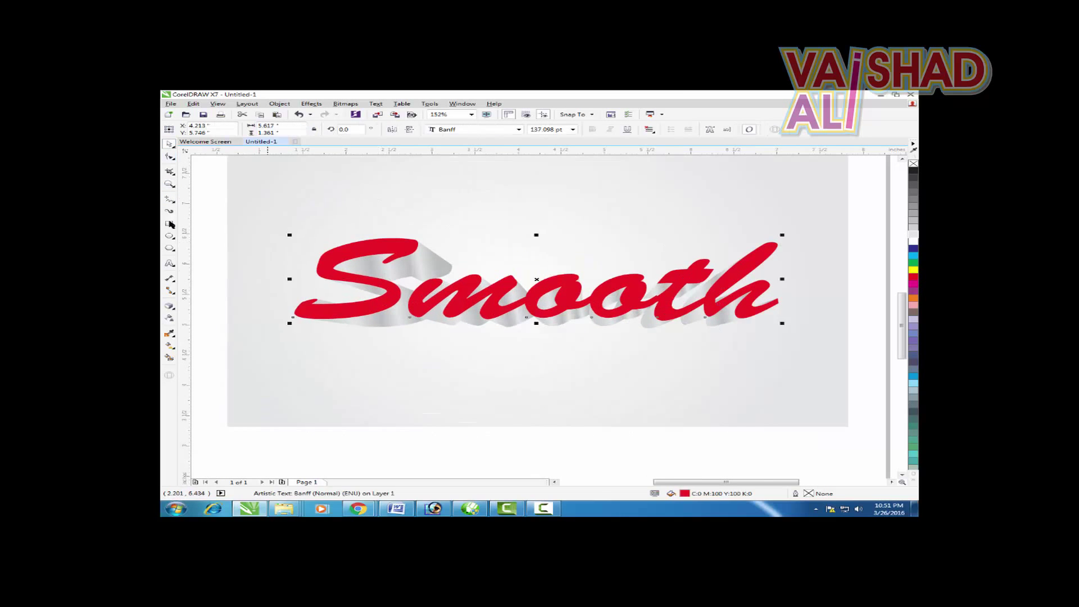
pyautogui.click(913, 171)
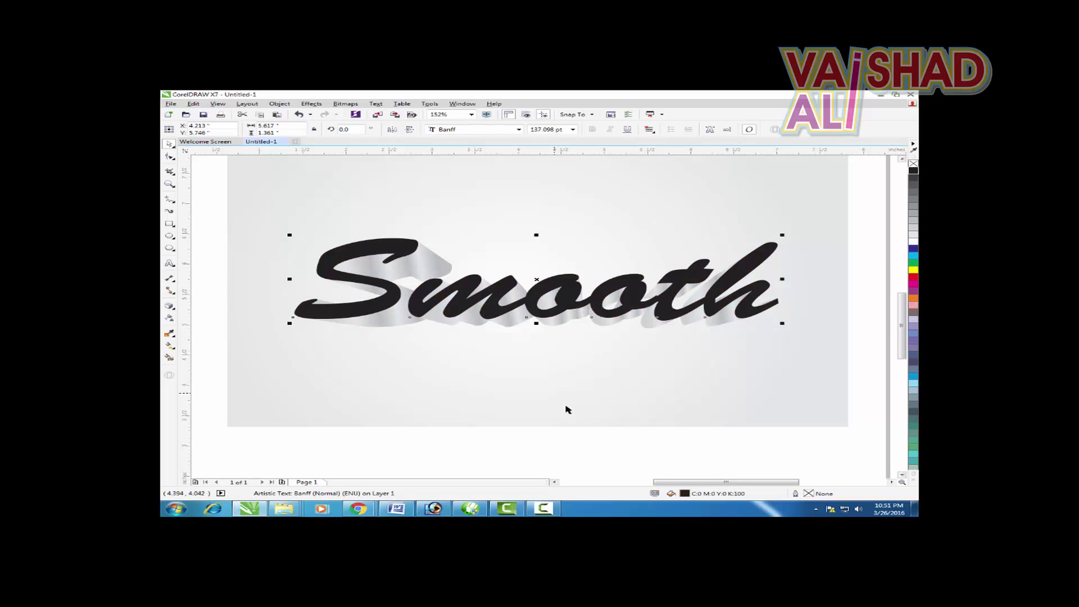
pyautogui.click(564, 433)
# Convert the black Smooth artistic text to curves.
pyautogui.scroll(-1, 441, 252)
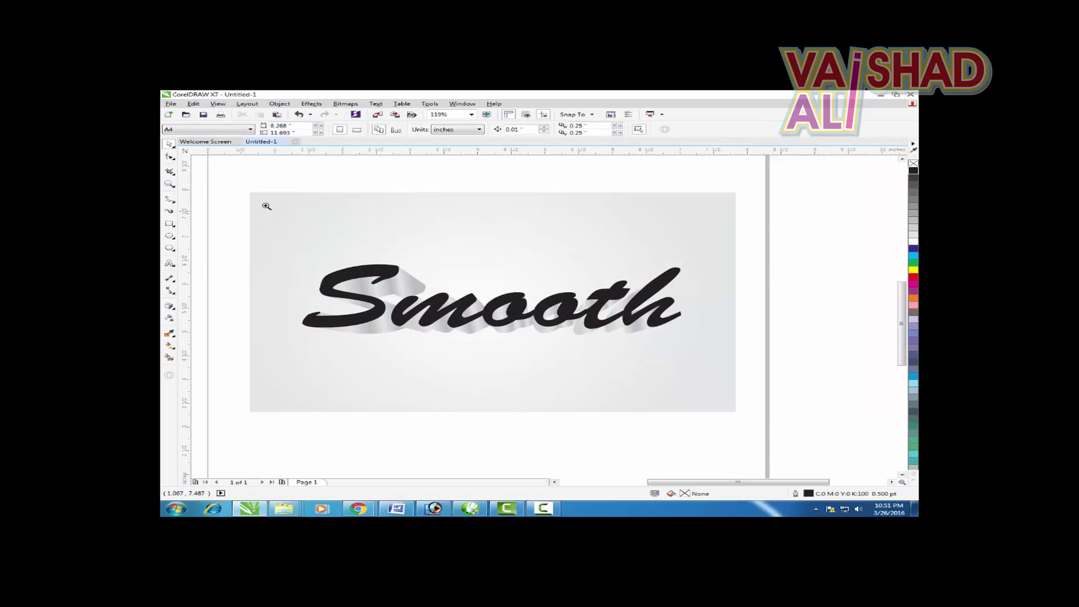
pyautogui.moveTo(226, 164); pyautogui.dragTo(799, 441)
pyautogui.click(385, 284)
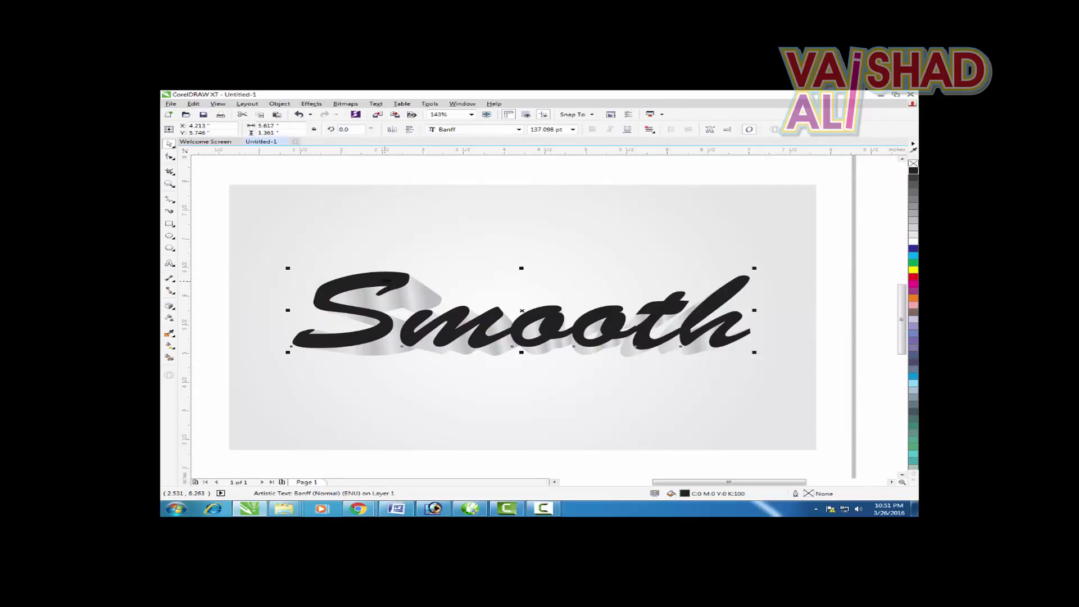
pyautogui.click(278, 104)
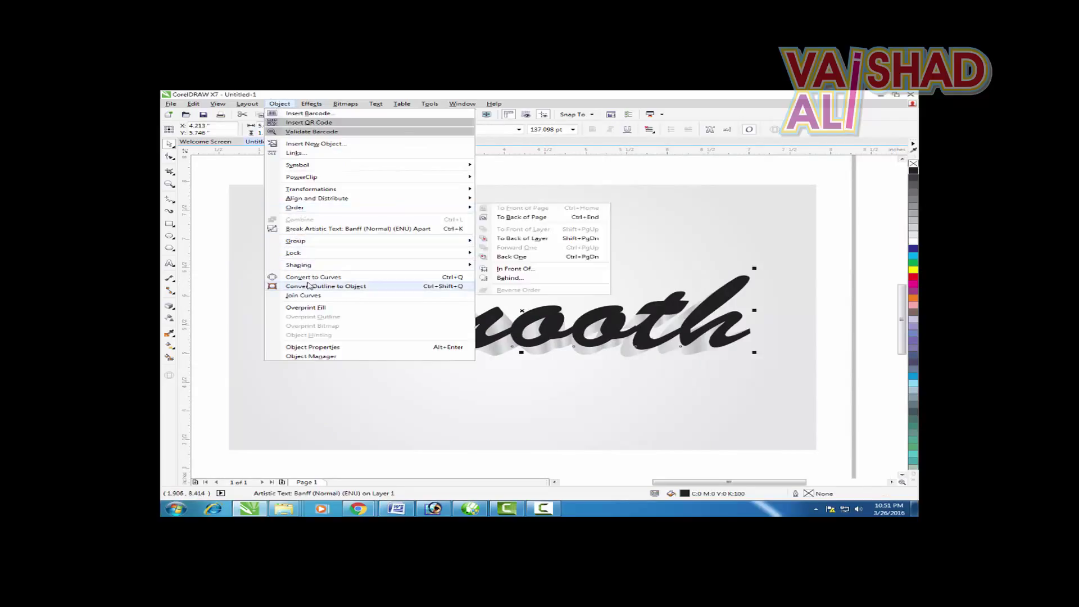
pyautogui.click(314, 277)
# Draw a wide white ellipse without outline, about 6.34 by 1.57 inches, over the lower half of the lettering.
pyautogui.click(169, 236)
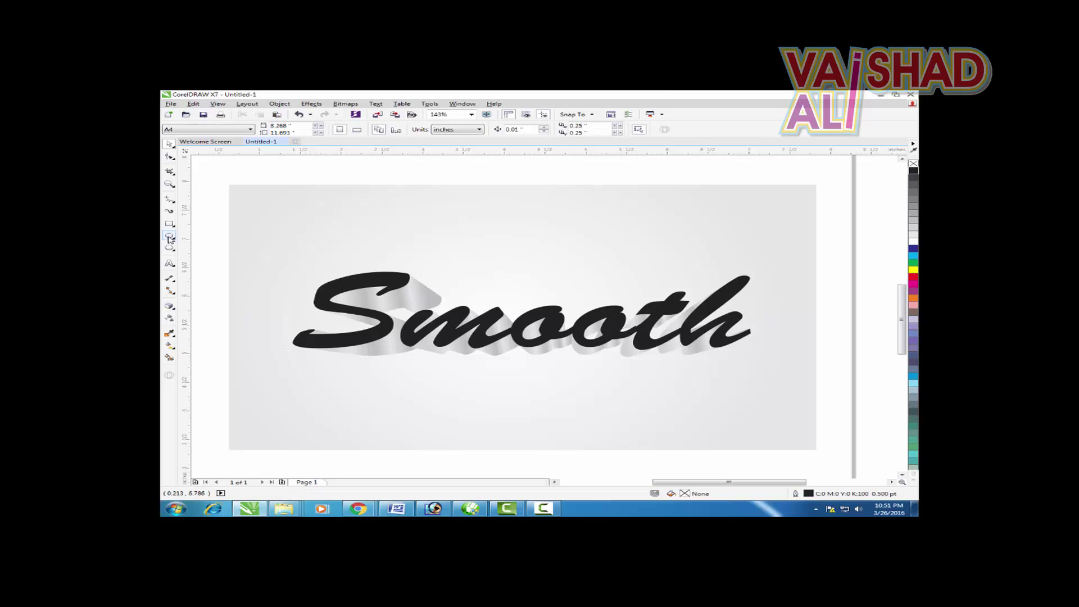
pyautogui.moveTo(275, 309)
pyautogui.mouseDown()
pyautogui.moveTo(514, 380)
pyautogui.moveTo(791, 400)
pyautogui.mouseUp()
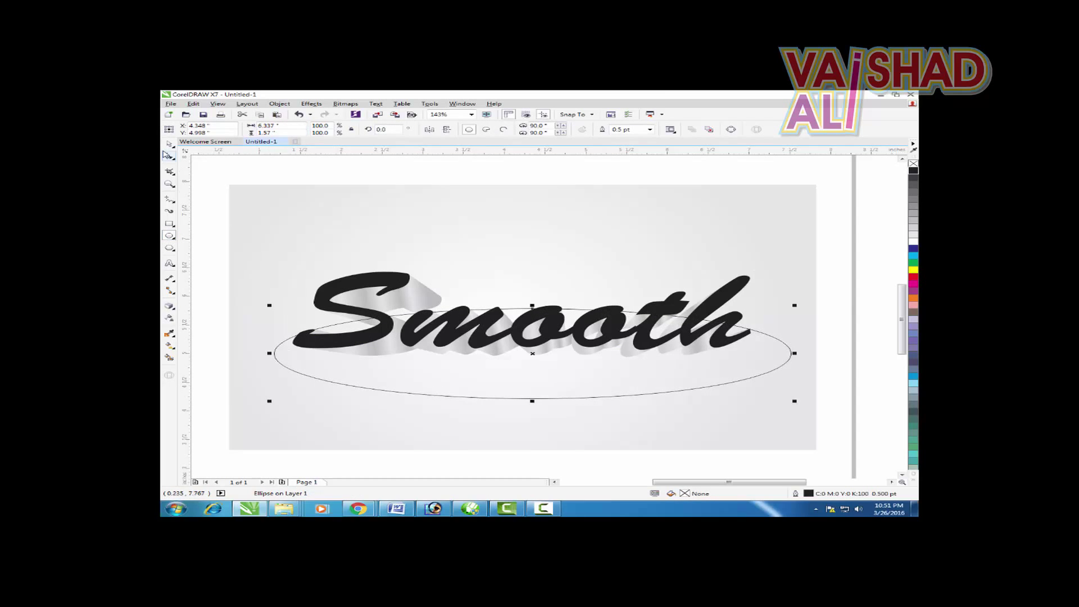
pyautogui.click(170, 144)
pyautogui.moveTo(533, 355); pyautogui.dragTo(532, 365)
pyautogui.click(913, 242)
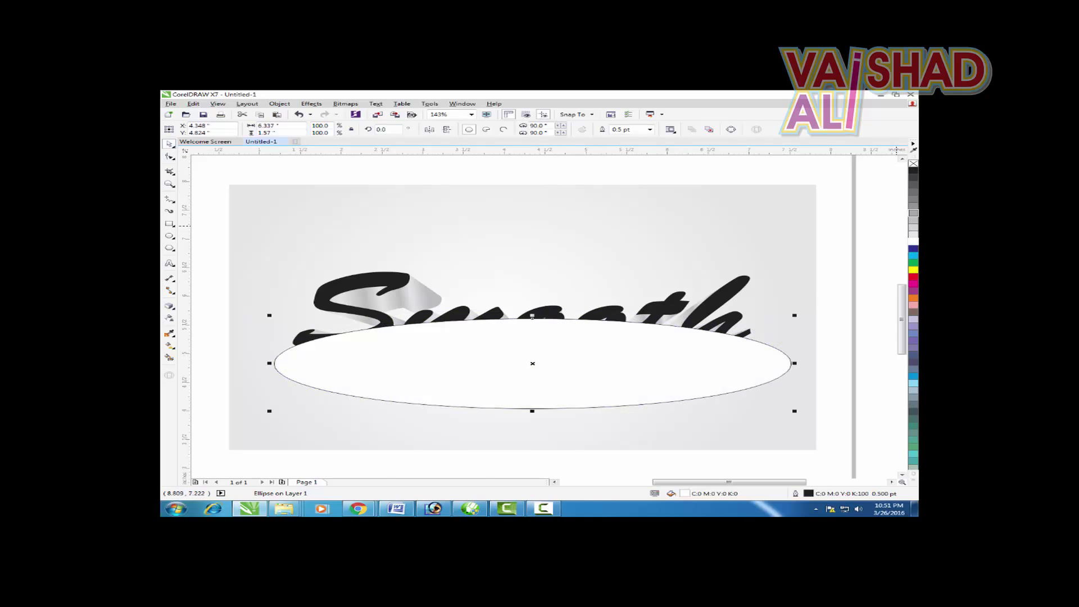
pyautogui.rightClick(913, 164)
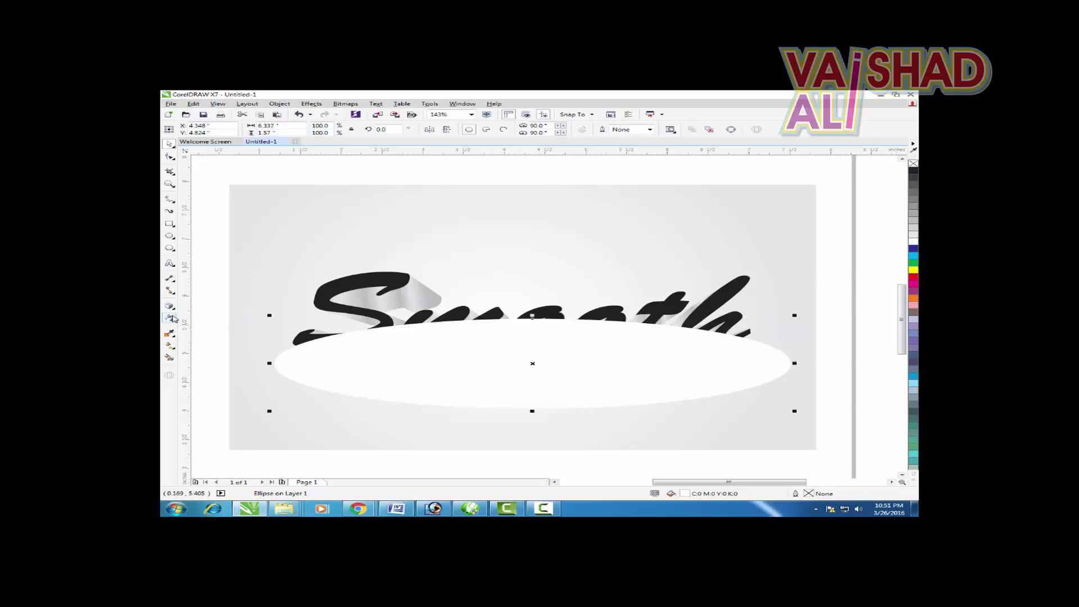
# Apply a vertical linear transparency to the white ellipse, fading downward from its upper edge at -90°.
pyautogui.click(172, 318)
pyautogui.moveTo(516, 314)
pyautogui.mouseDown()
pyautogui.moveTo(519, 347)
pyautogui.moveTo(516, 303)
pyautogui.mouseUp()
pyautogui.moveTo(516, 341); pyautogui.dragTo(522, 336)
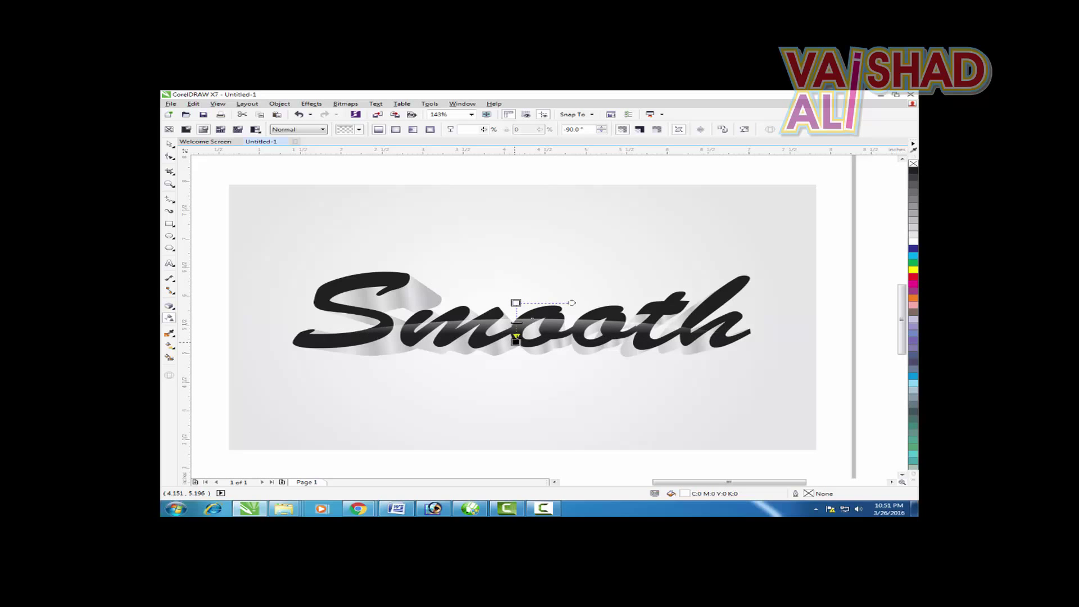
pyautogui.click(516, 334)
pyautogui.moveTo(516, 332); pyautogui.dragTo(516, 336)
pyautogui.press('space')
pyautogui.hotkey('ctrl', 'z')
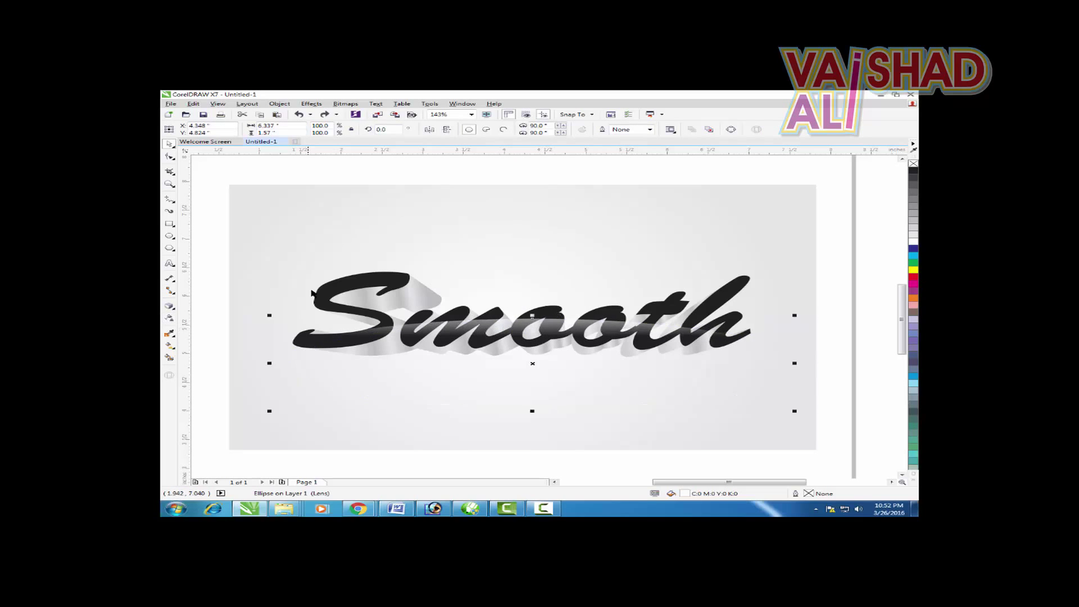
# PowerClip the transparent ellipse inside the black Smooth curves as a glossy highlight.
pyautogui.click(279, 104)
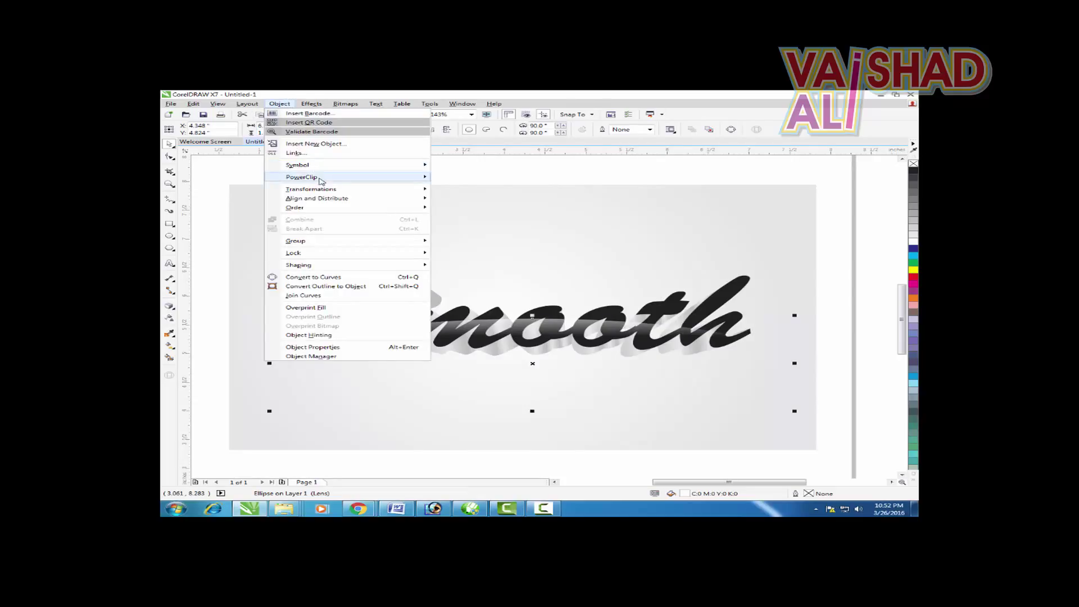
pyautogui.moveTo(315, 177)
pyautogui.click(458, 179)
pyautogui.click(393, 279)
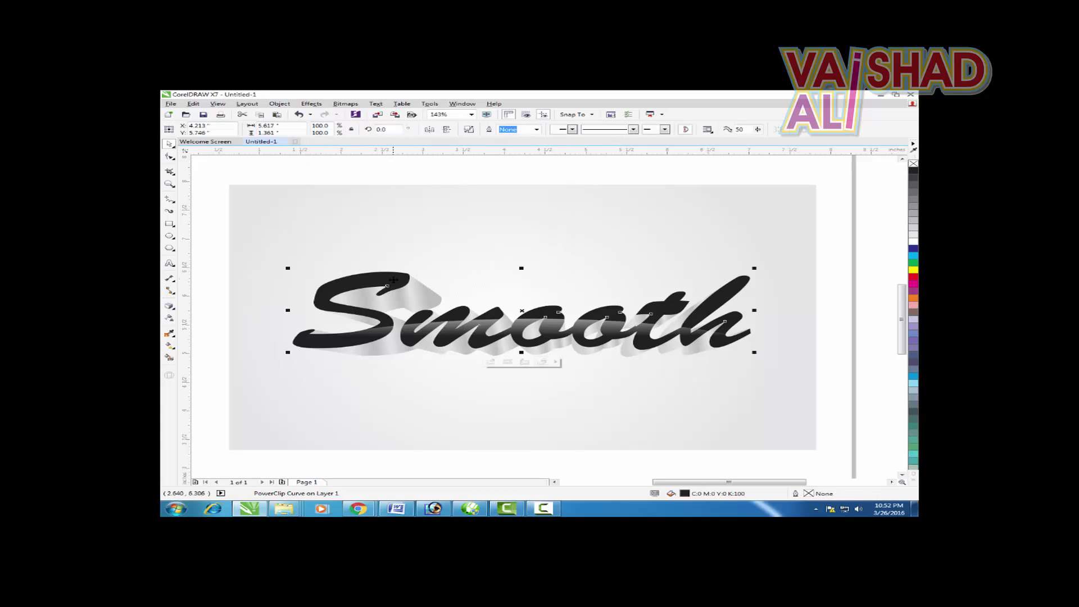
pyautogui.moveTo(486, 338); pyautogui.dragTo(558, 335)
pyautogui.hotkey('ctrl', 'z')
# Group the black Smooth face with all its metallic letter extrusions, leaving the background rectangle out.
pyautogui.scroll(-1, 443, 305)
pyautogui.moveTo(228, 220); pyautogui.dragTo(806, 427)
pyautogui.click(681, 443)
pyautogui.moveTo(224, 215); pyautogui.dragTo(829, 372)
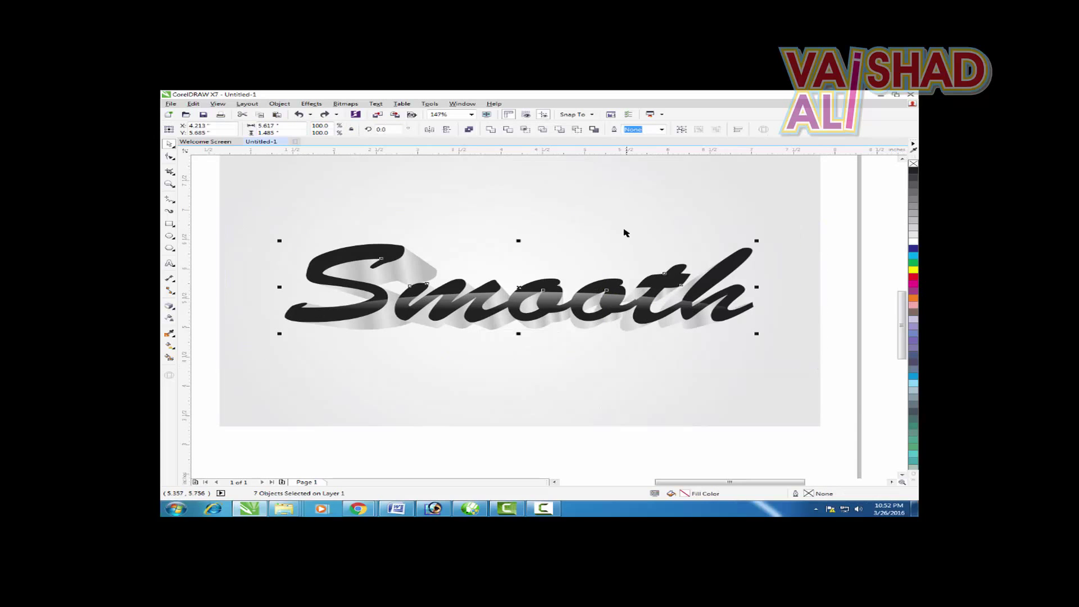
pyautogui.click(682, 130)
pyautogui.scroll(-1, 513, 292)
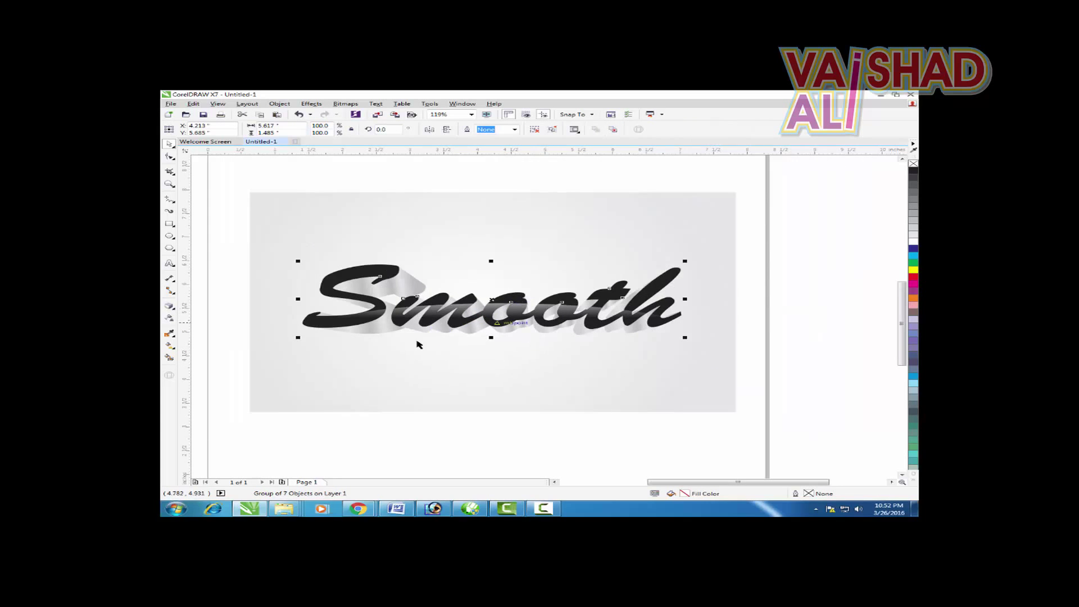
pyautogui.click(411, 437)
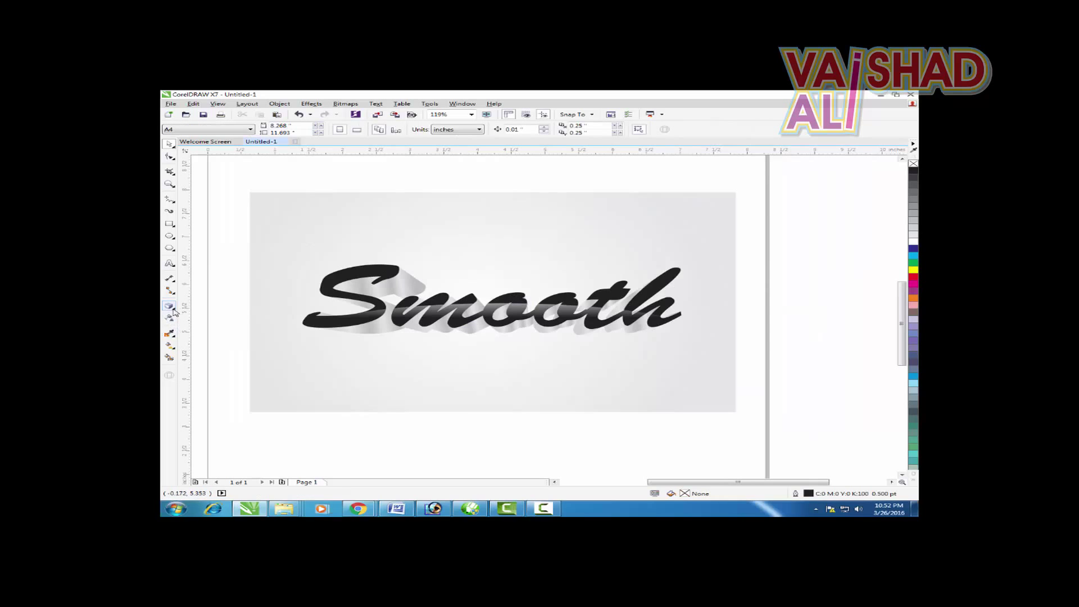
# Add a drop shadow to the Smooth group, offset about 0.029 inch to the right and 0.125 inch downward.
pyautogui.click(383, 316)
pyautogui.click(175, 309)
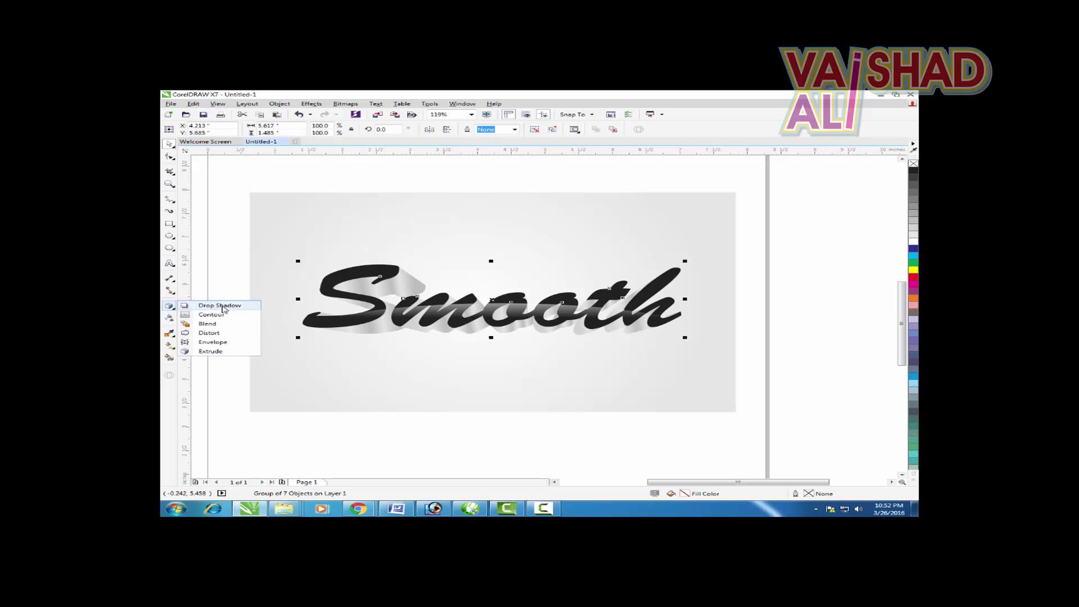
pyautogui.click(219, 305)
pyautogui.moveTo(492, 311); pyautogui.dragTo(505, 340)
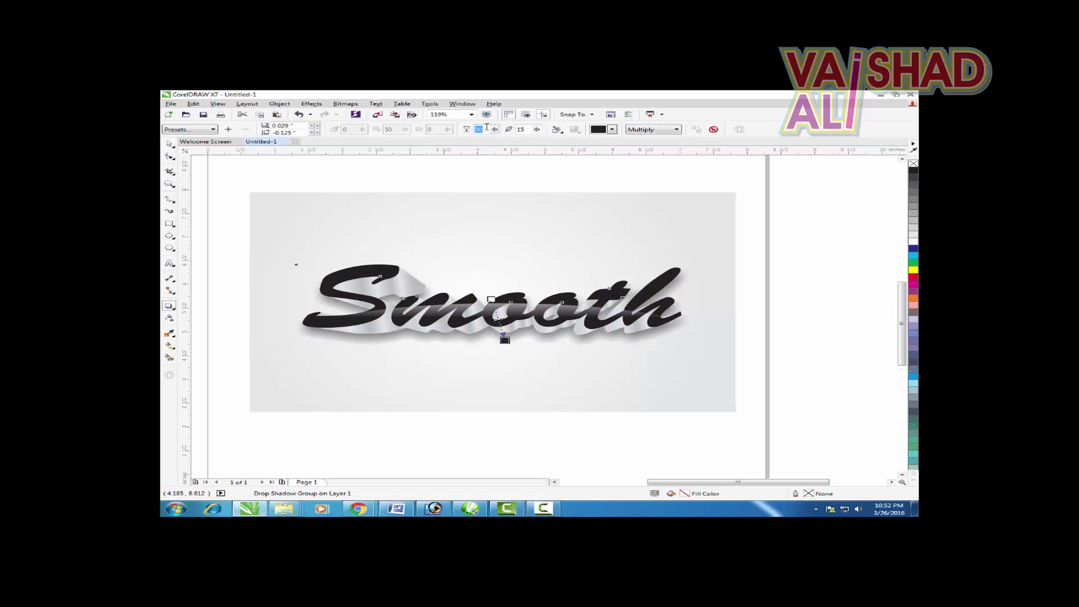
# Set the shadow's opacity to 35 and feathering to 3, and shorten its offset to about 0.008 and -0.046 inch.
pyautogui.write('35')
pyautogui.press('Tab')
pyautogui.write('3')
pyautogui.press('Return')
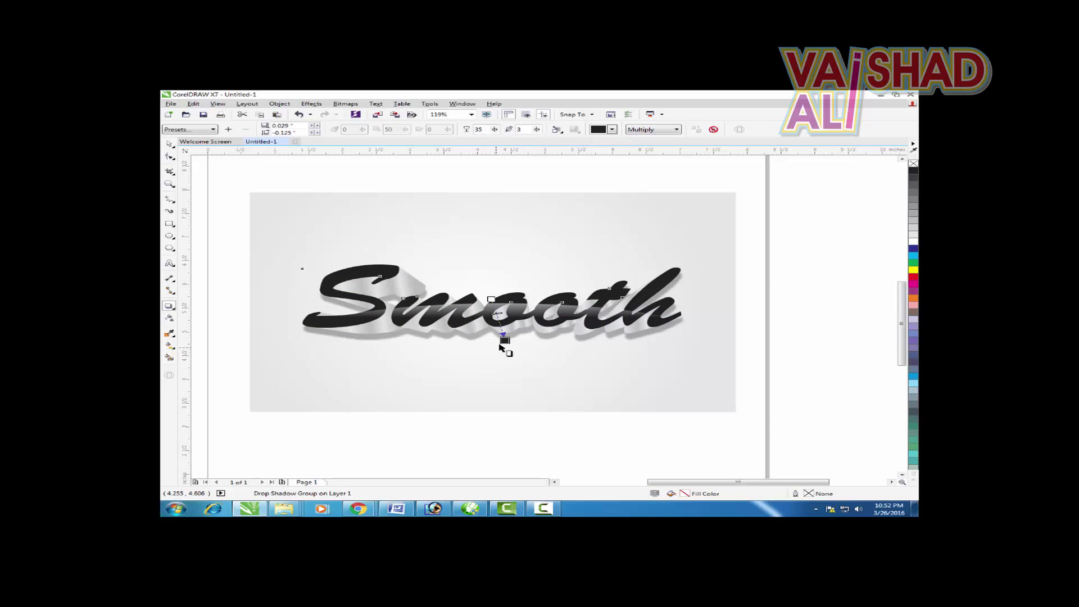
pyautogui.moveTo(505, 340); pyautogui.dragTo(500, 336)
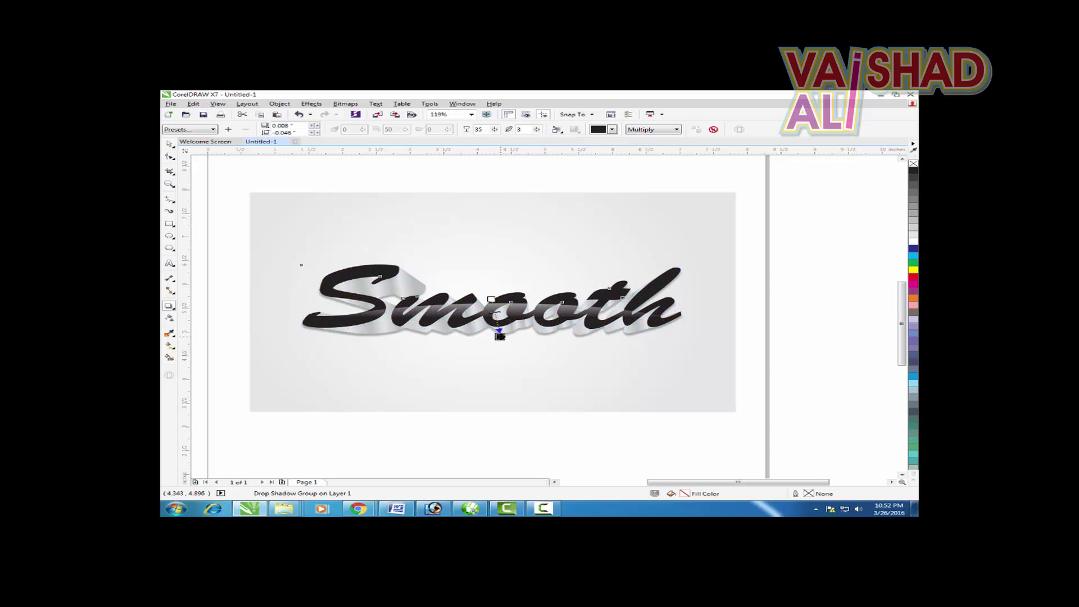
# Examine the finished Smooth lettering and its shadow up close.
pyautogui.click(582, 392)
pyautogui.press('space')
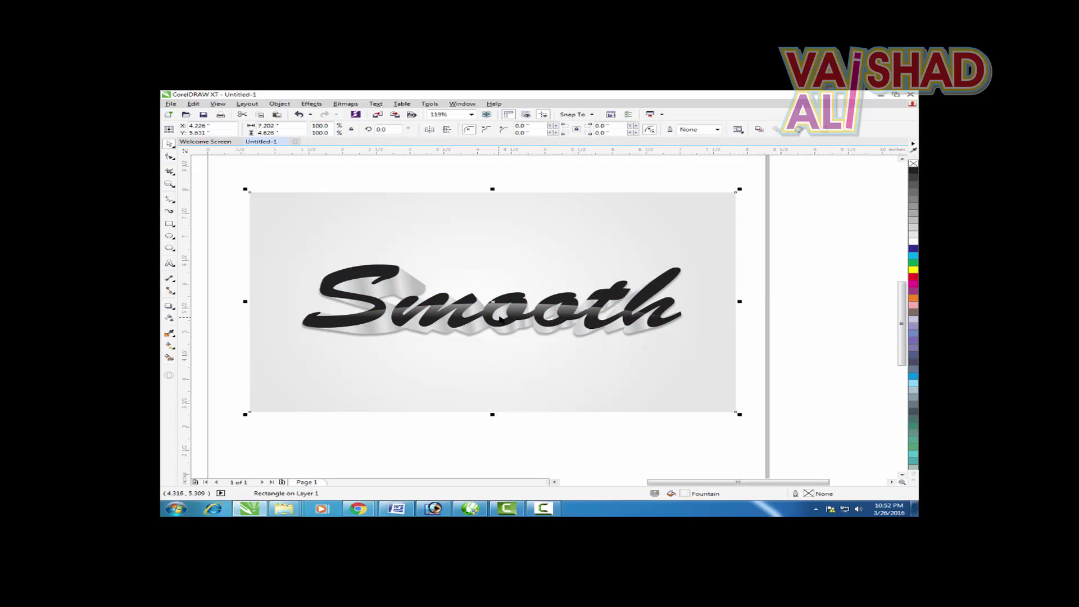
pyautogui.hotkey('shift', 'F4')
pyautogui.click(706, 358)
pyautogui.press('F2')
pyautogui.moveTo(391, 258); pyautogui.dragTo(682, 399)
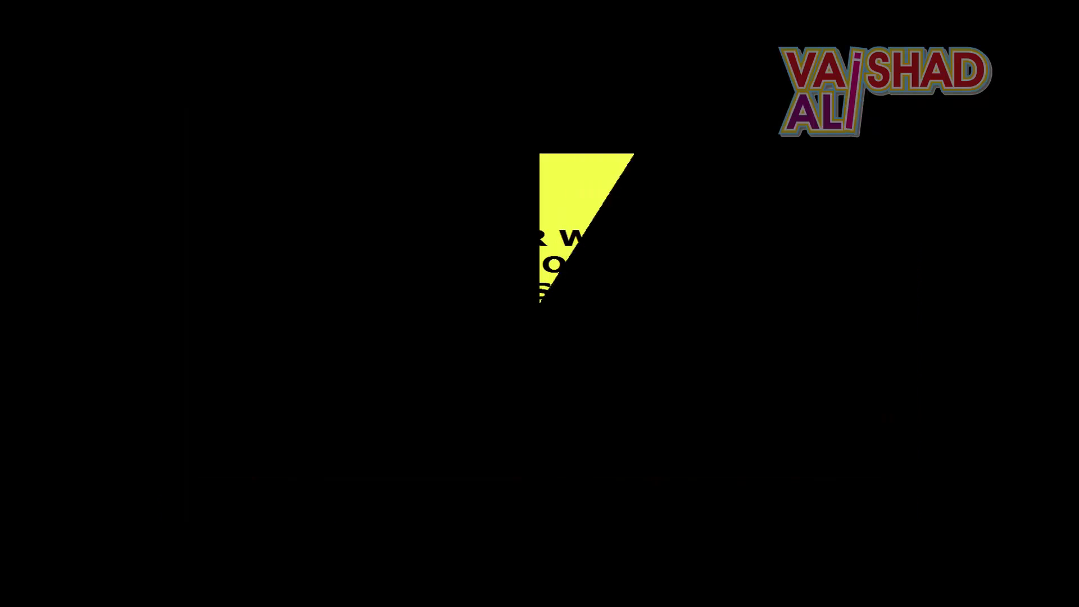